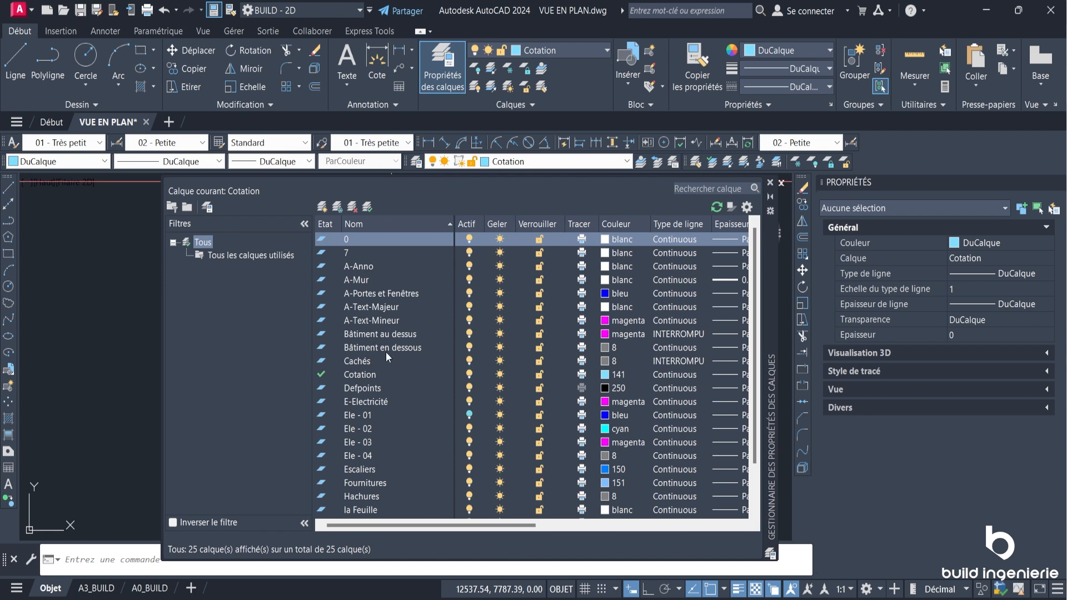
# Step: Look through the layer list and highlight the layers from A-Anno to A-Text-Mineur
pyautogui.scroll(-2, 385, 349)
pyautogui.scroll(2, 385, 349)
pyautogui.scroll(-2, 385, 349)
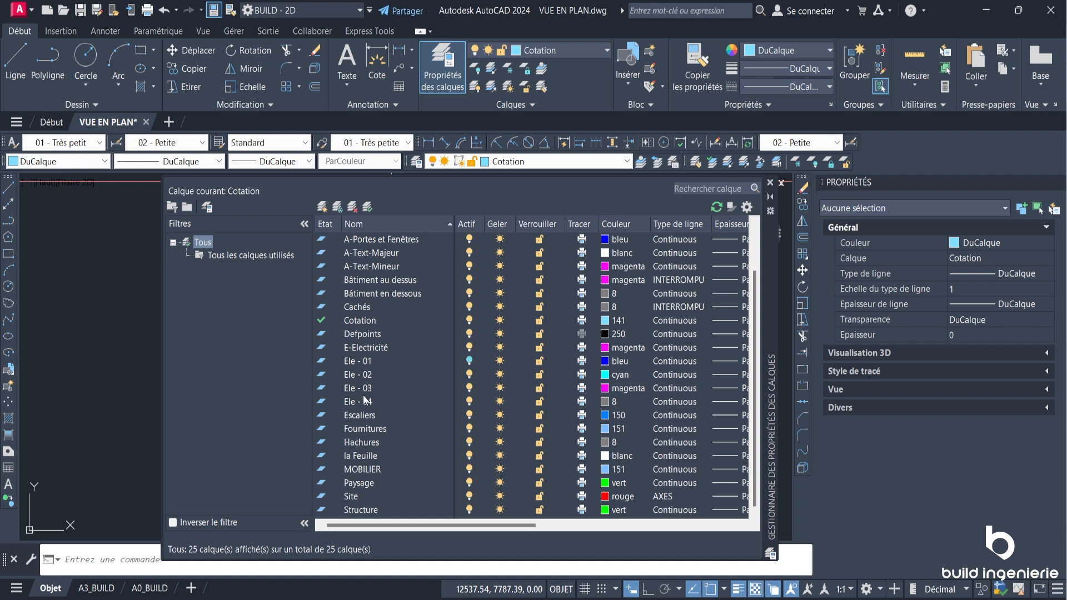
pyautogui.scroll(2, 368, 351)
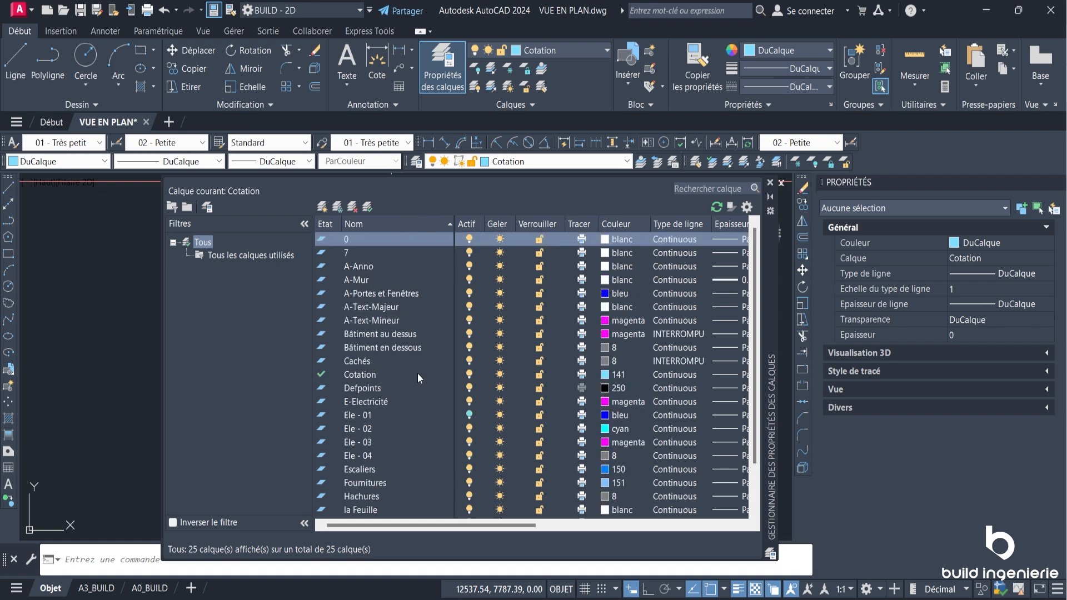
pyautogui.click(364, 268)
pyautogui.keyDown('shift'); pyautogui.click(361, 329); pyautogui.keyUp('shift')
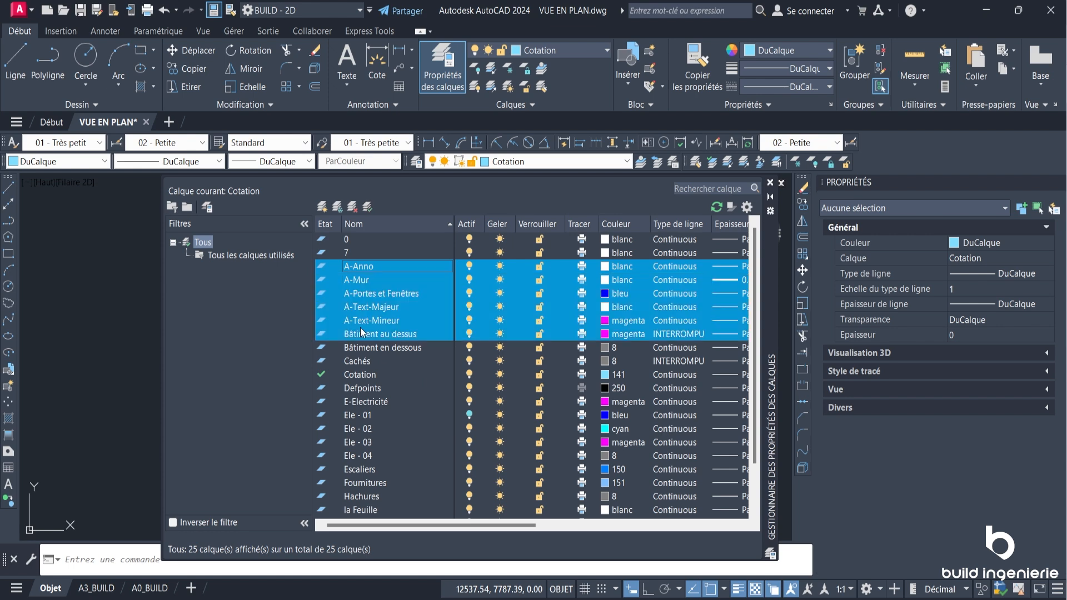
pyautogui.keyDown('shift'); pyautogui.click(362, 321); pyautogui.keyUp('shift')
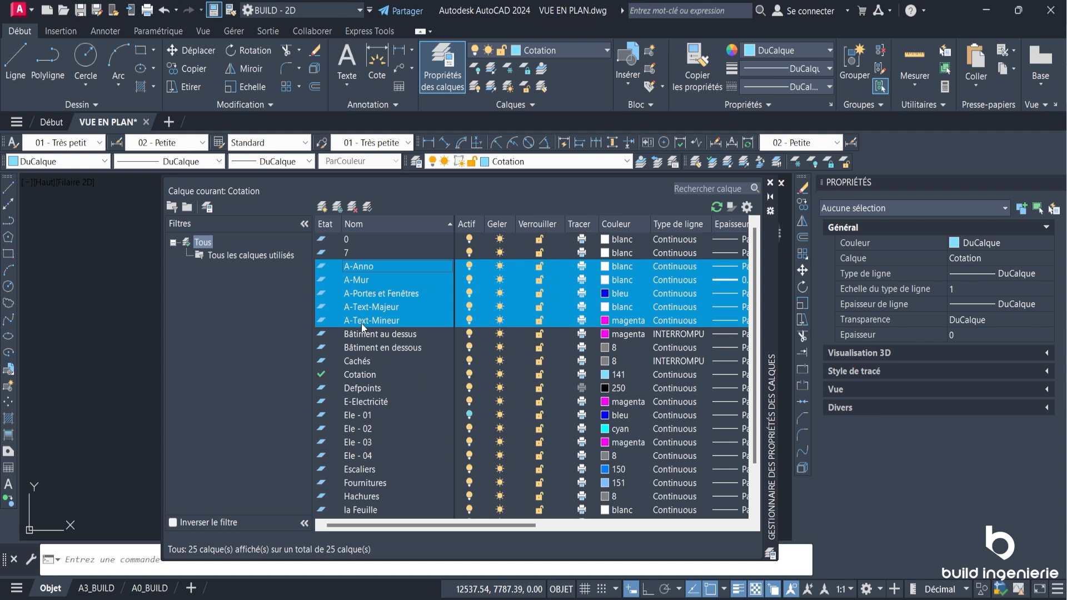
# Step: Create a layer group filter named "A-" under Tous
pyautogui.click(228, 313)
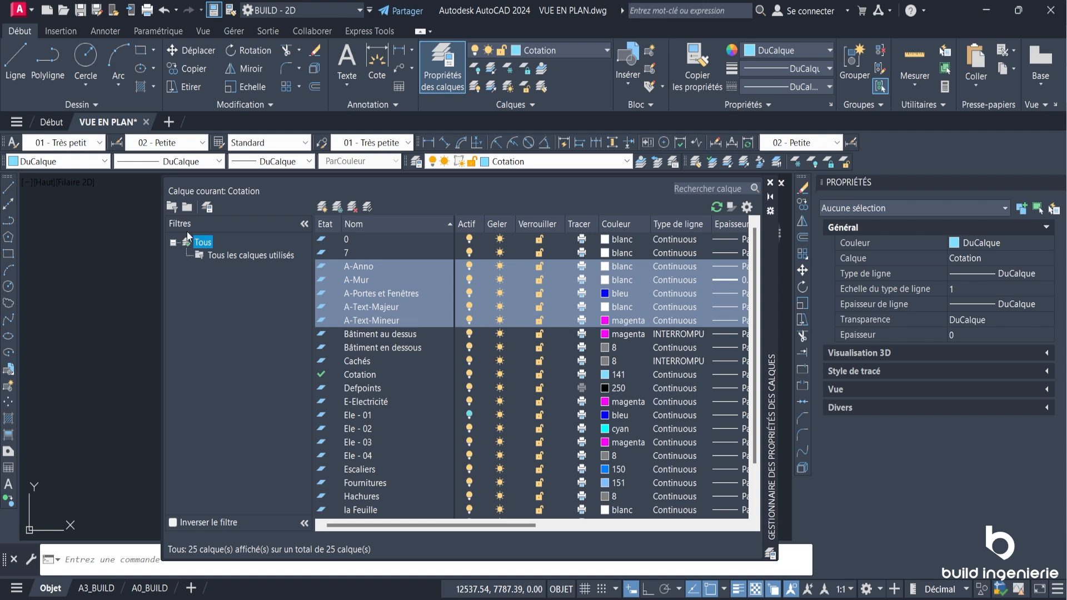
pyautogui.hotkey('alt', 'g')
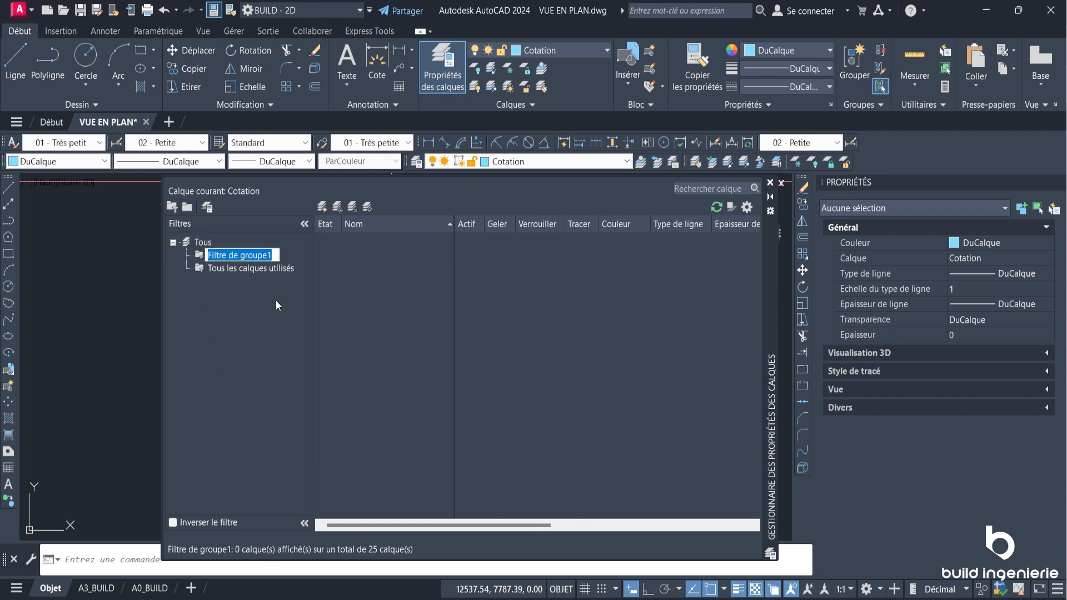
pyautogui.write('A')
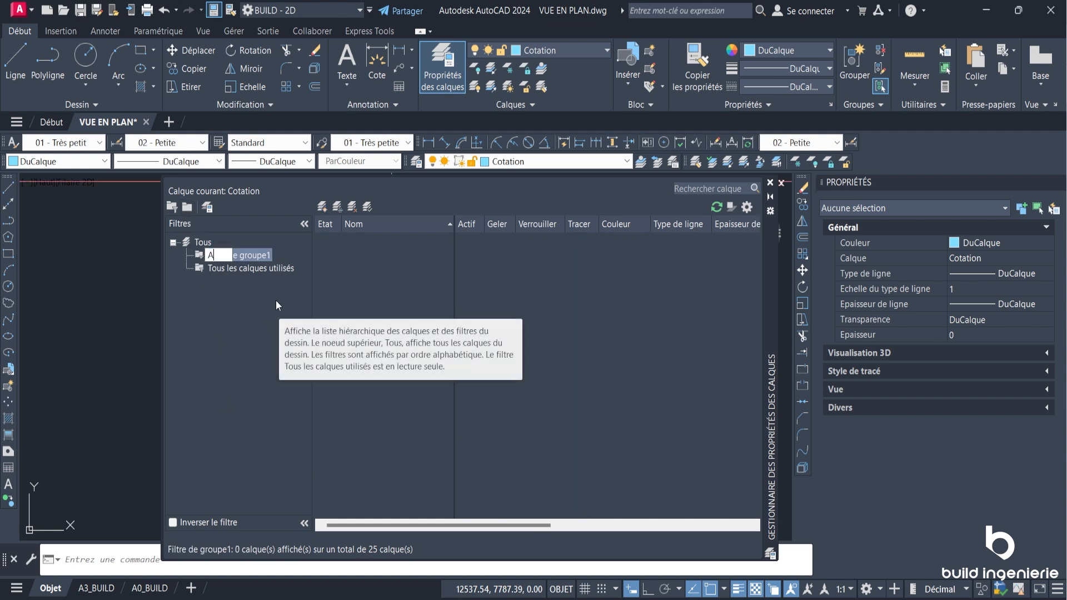
pyautogui.write('-')
pyautogui.press('Return')
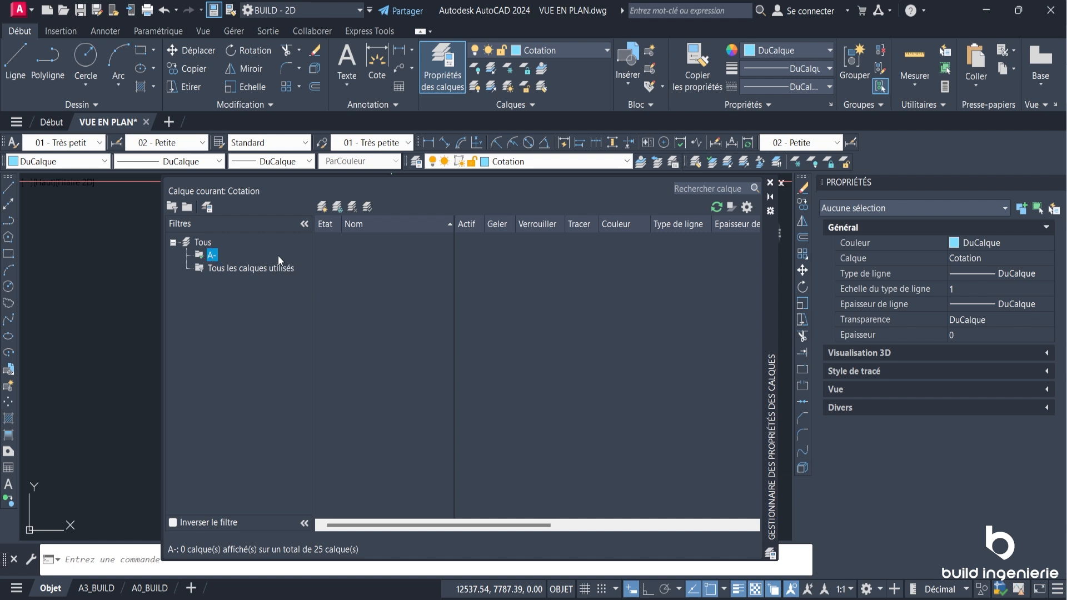
# Step: Add the layers A-Anno through A-Text-Mineur to the A- group filter and display that filter
pyautogui.click(215, 268)
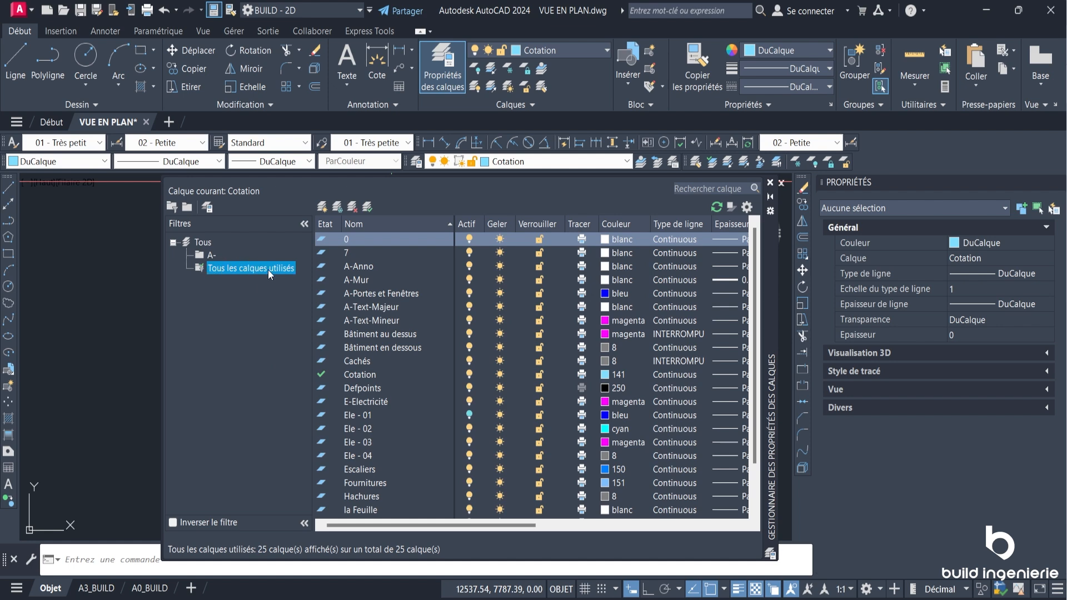
pyautogui.click(346, 268)
pyautogui.keyDown('shift'); pyautogui.click(363, 319); pyautogui.keyUp('shift')
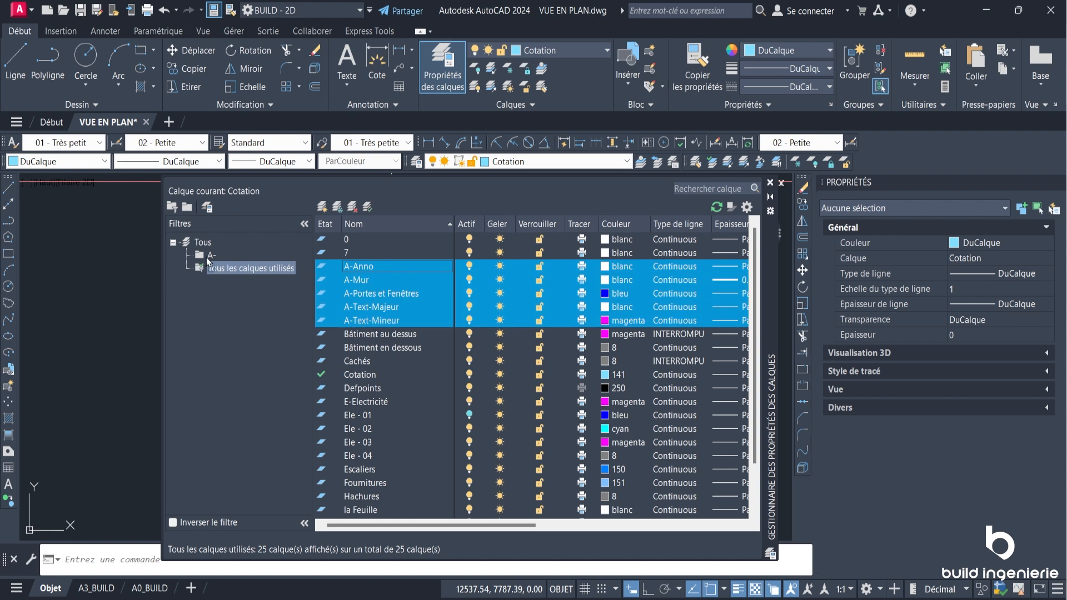
pyautogui.moveTo(207, 255); pyautogui.dragTo(210, 256)
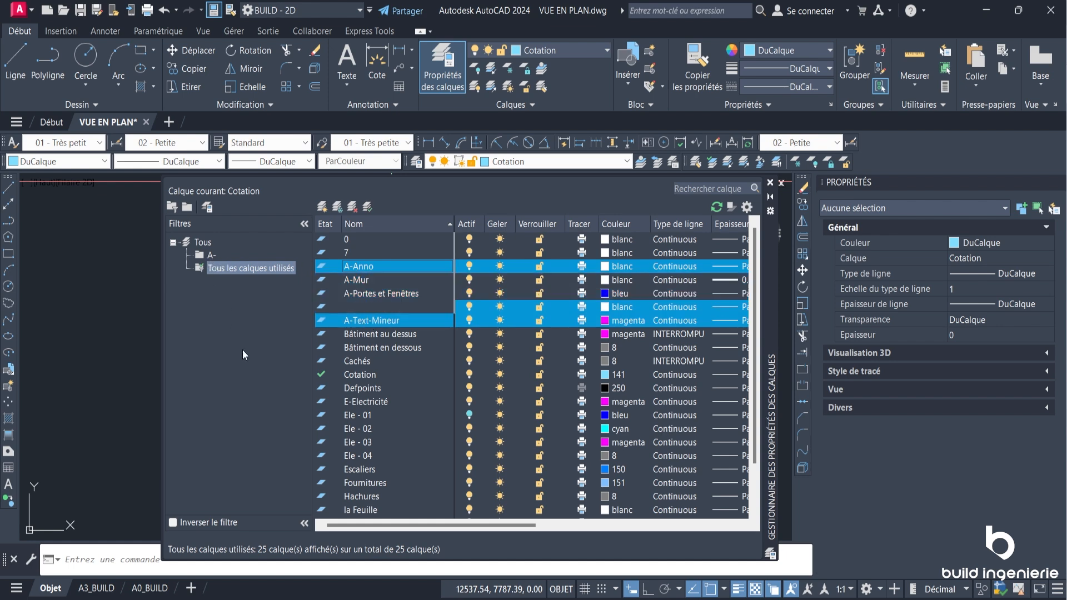
pyautogui.click(211, 256)
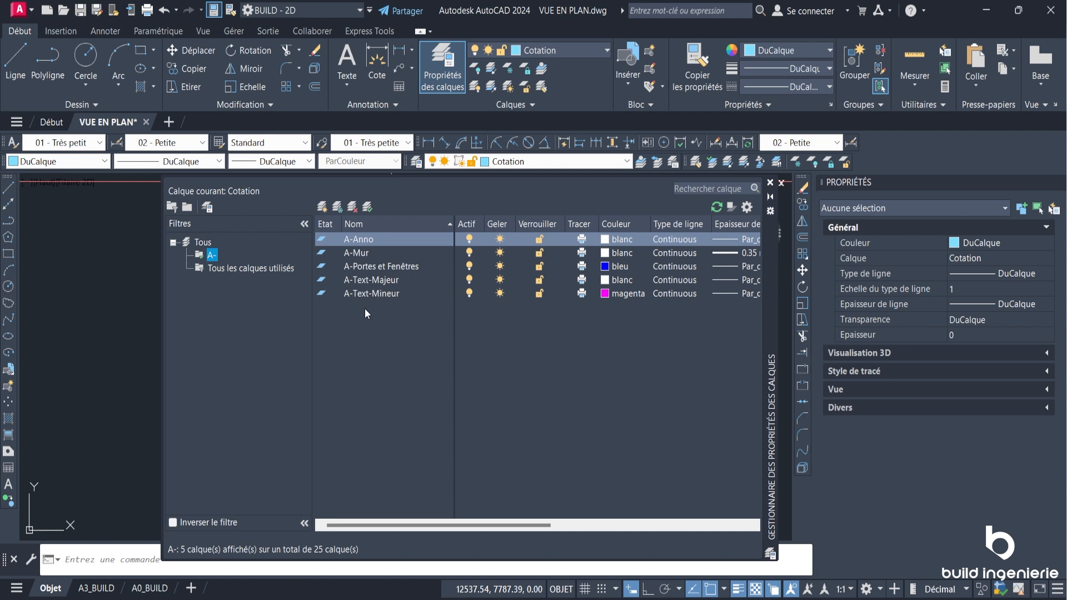
# Step: Turn off every layer outside the A- filter, including the current layer, by temporarily inverting the filter
pyautogui.click(189, 525)
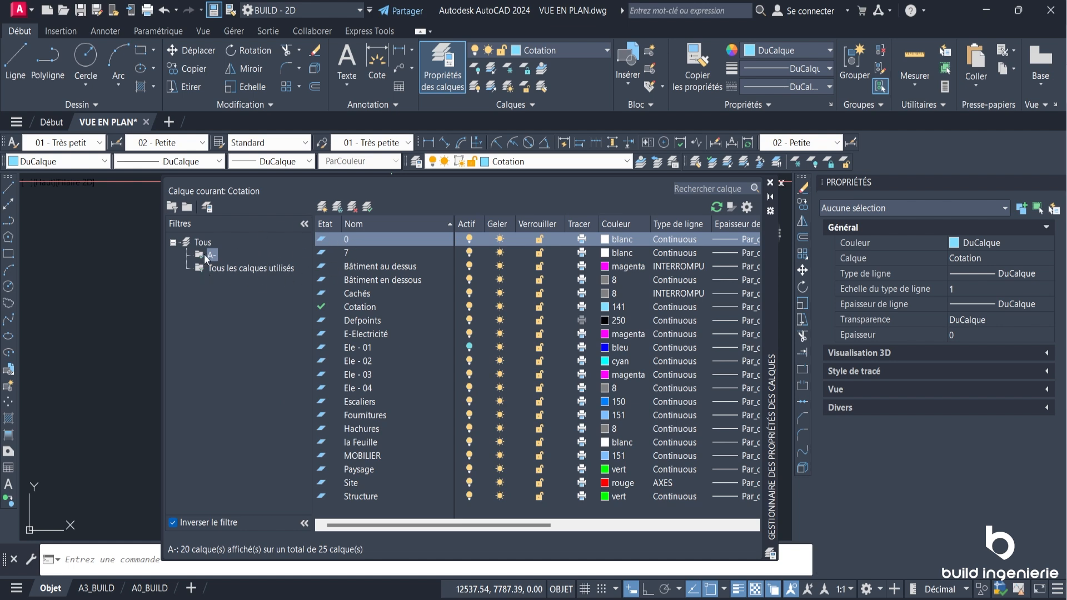
pyautogui.click(375, 303)
pyautogui.hotkey('ctrl', 'a')
pyautogui.click(468, 279)
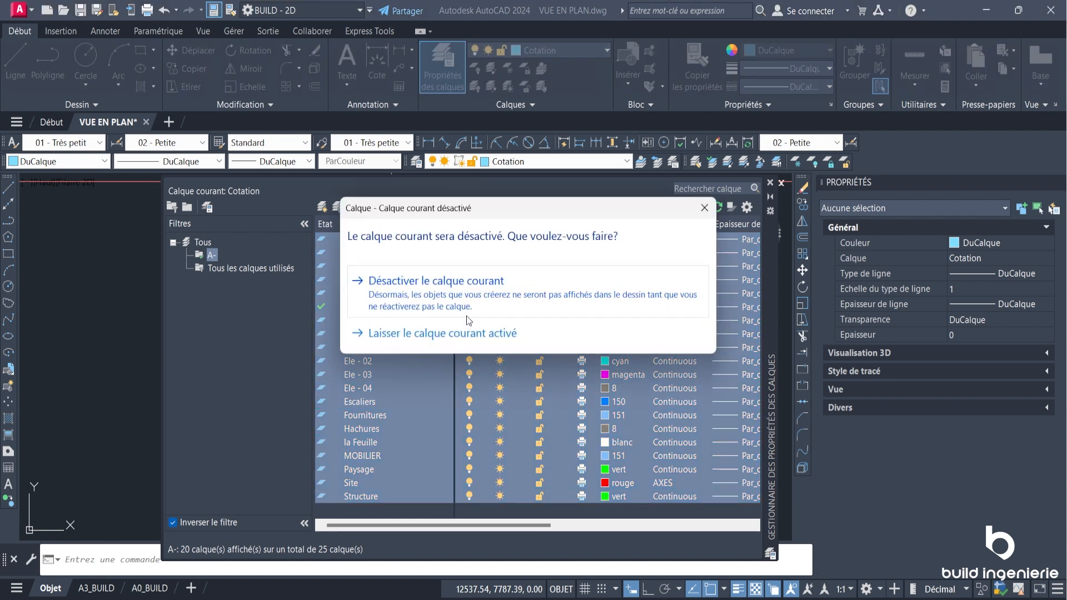
pyautogui.click(466, 312)
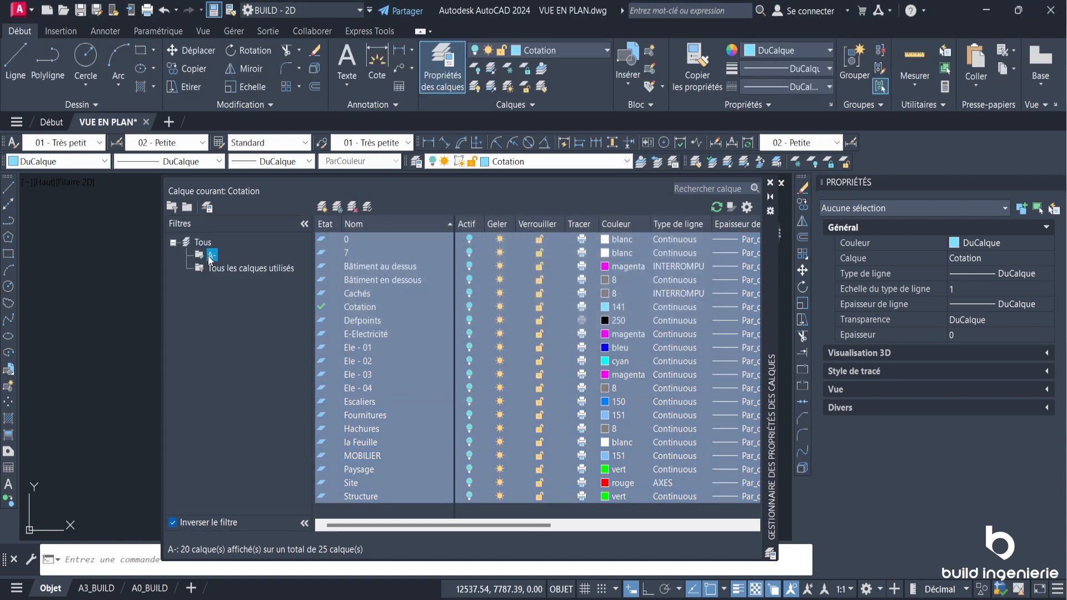
pyautogui.click(209, 522)
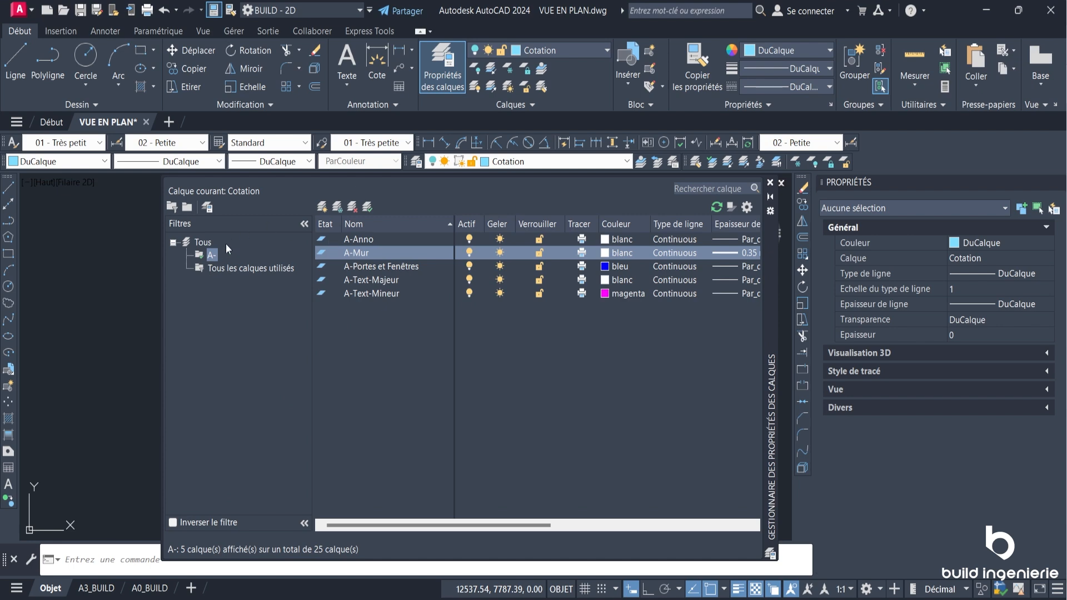
# Step: Close the layer manager and check the layer of the grid line B and section symbol blocks in the plan
pyautogui.click(781, 182)
pyautogui.scroll(3, 364, 234)
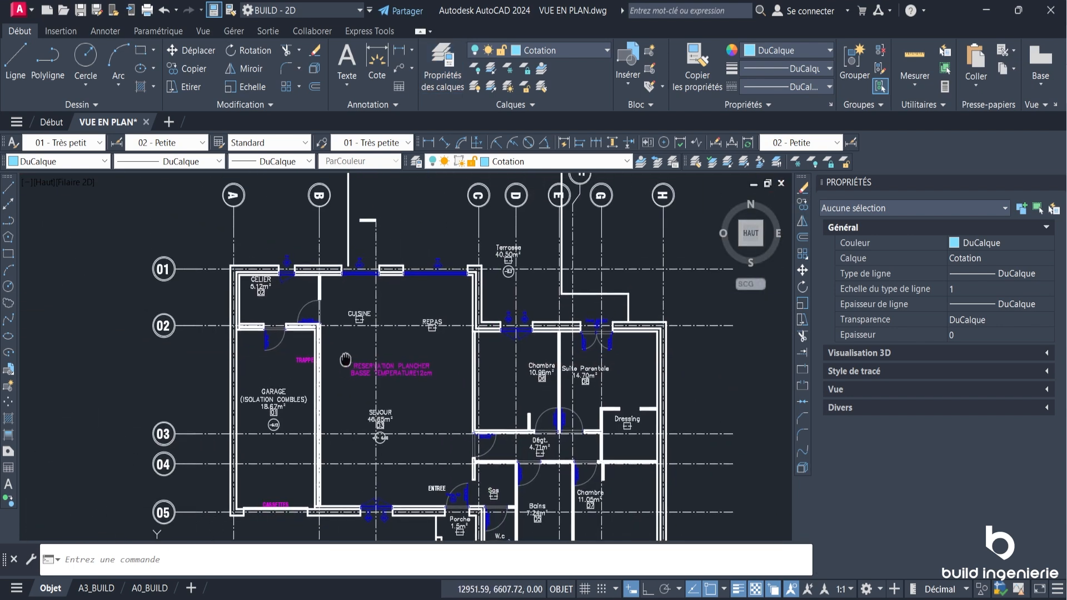
pyautogui.click(335, 236)
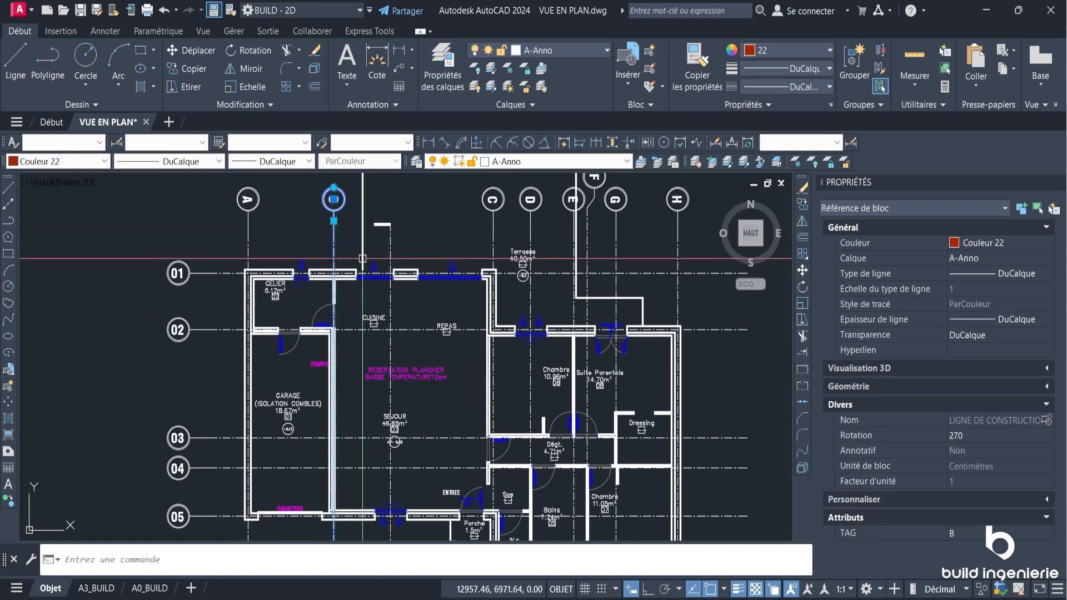
pyautogui.press('Escape')
pyautogui.click(383, 224)
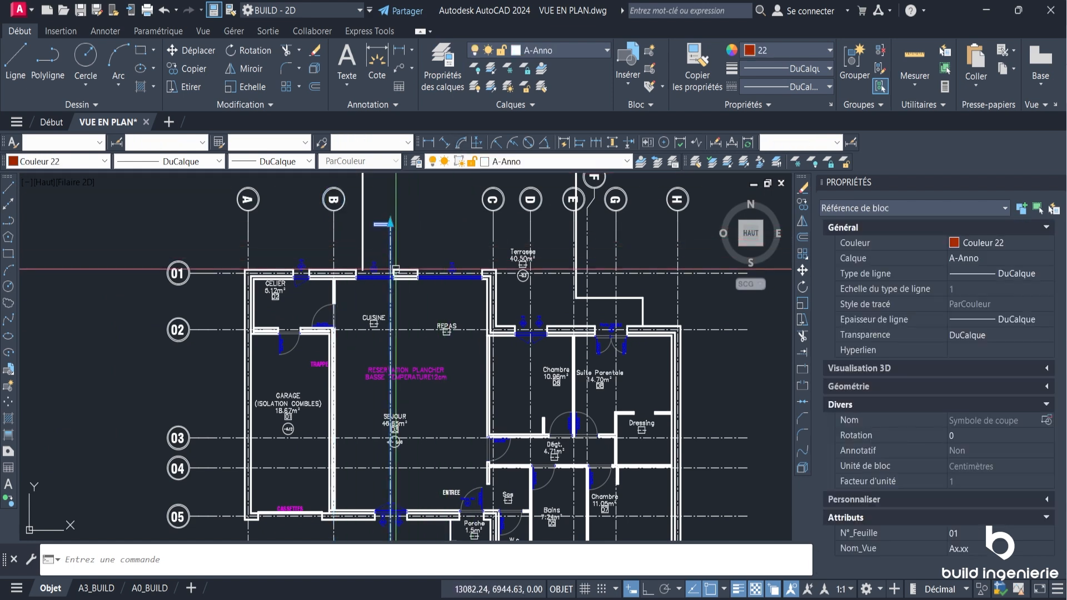
pyautogui.press('Escape')
pyautogui.scroll(-5, 442, 288)
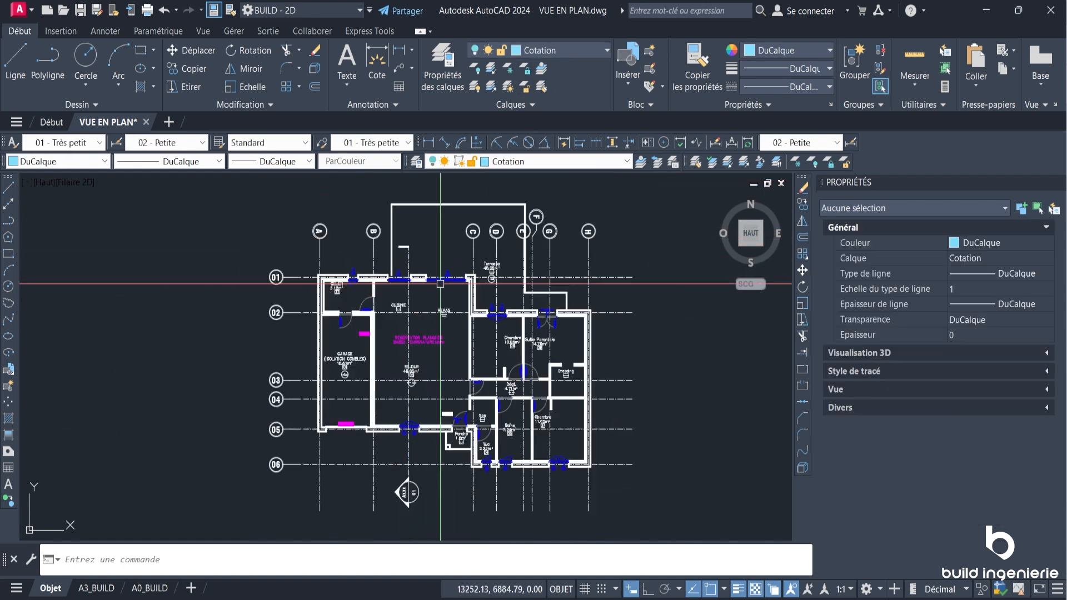
# Step: Reopen the layer manager and create a property filter named "magenta" that keeps only layers with the colour magenta
pyautogui.write('pl')
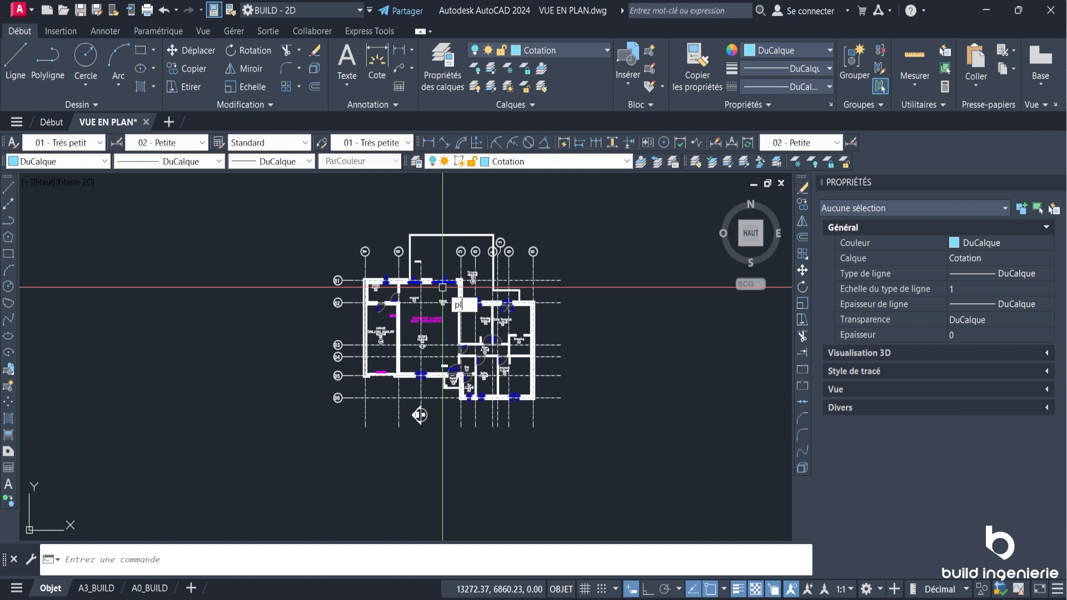
pyautogui.press('Return')
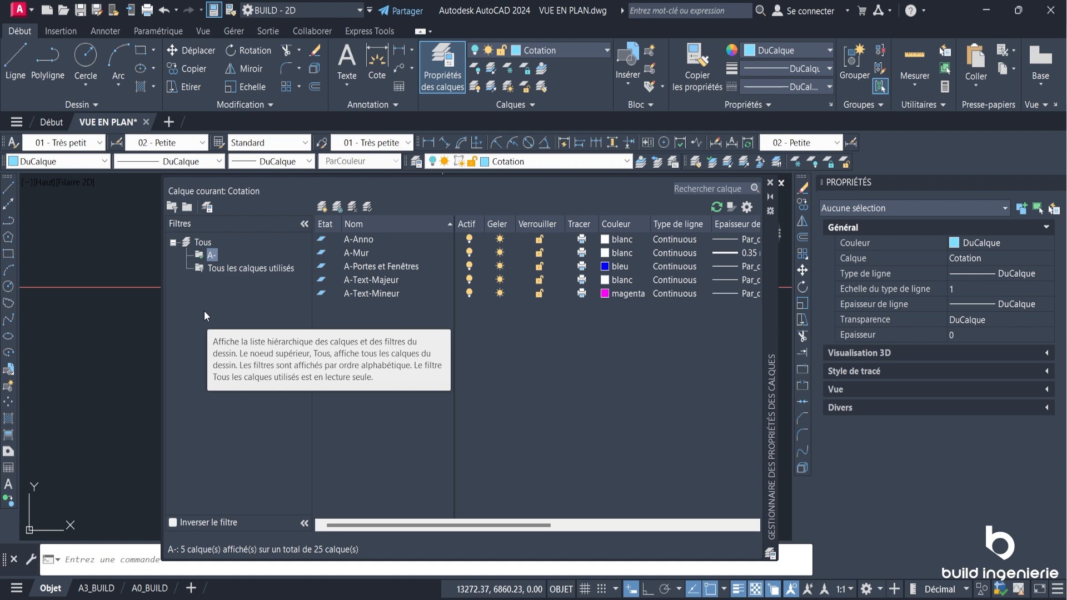
pyautogui.click(172, 206)
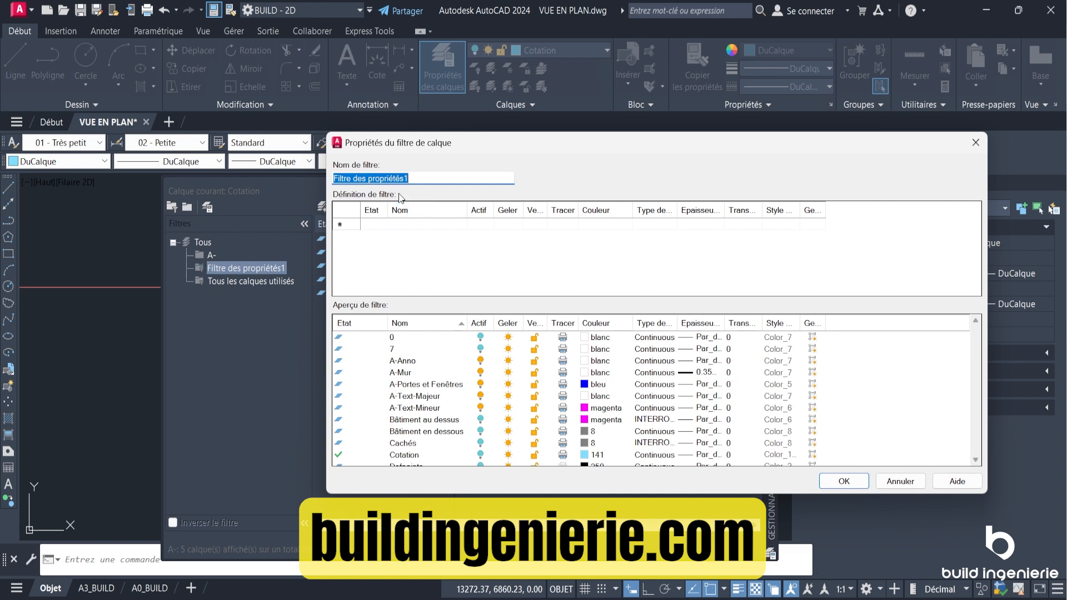
pyautogui.write('magenta')
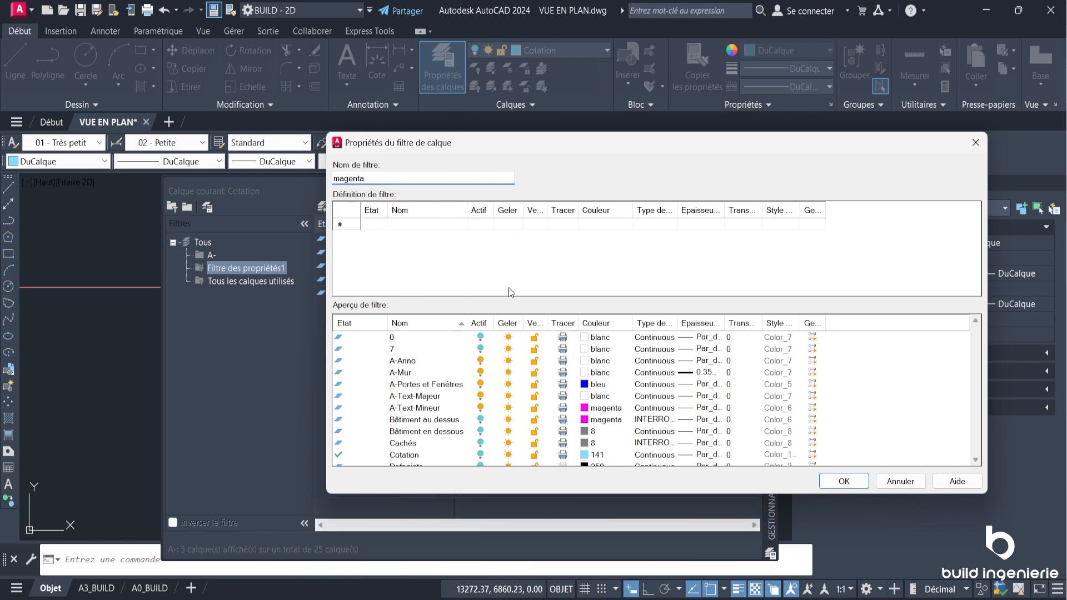
pyautogui.click(606, 225)
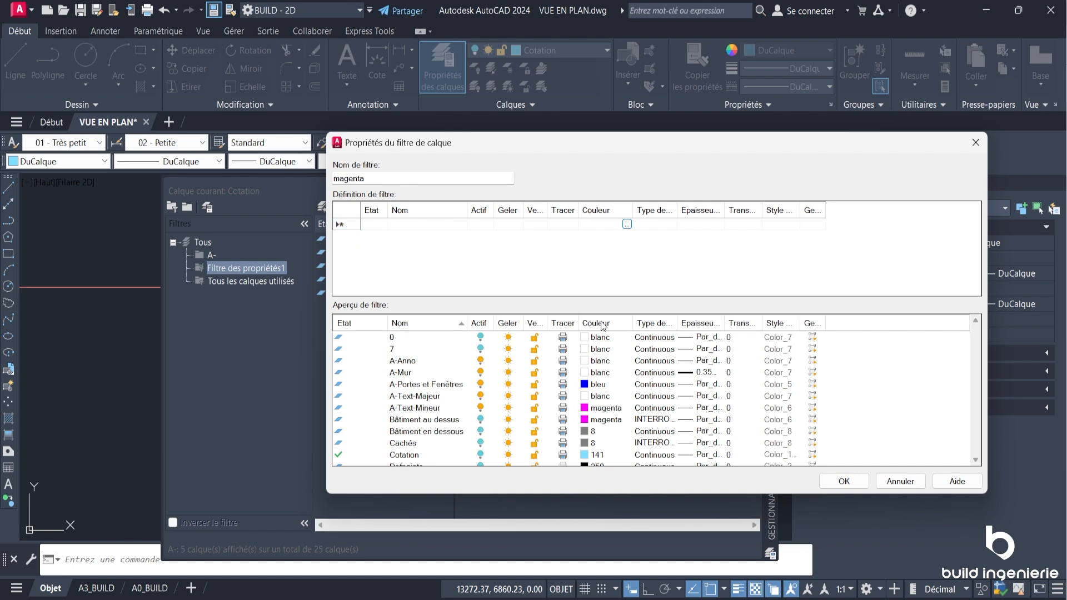
pyautogui.click(627, 224)
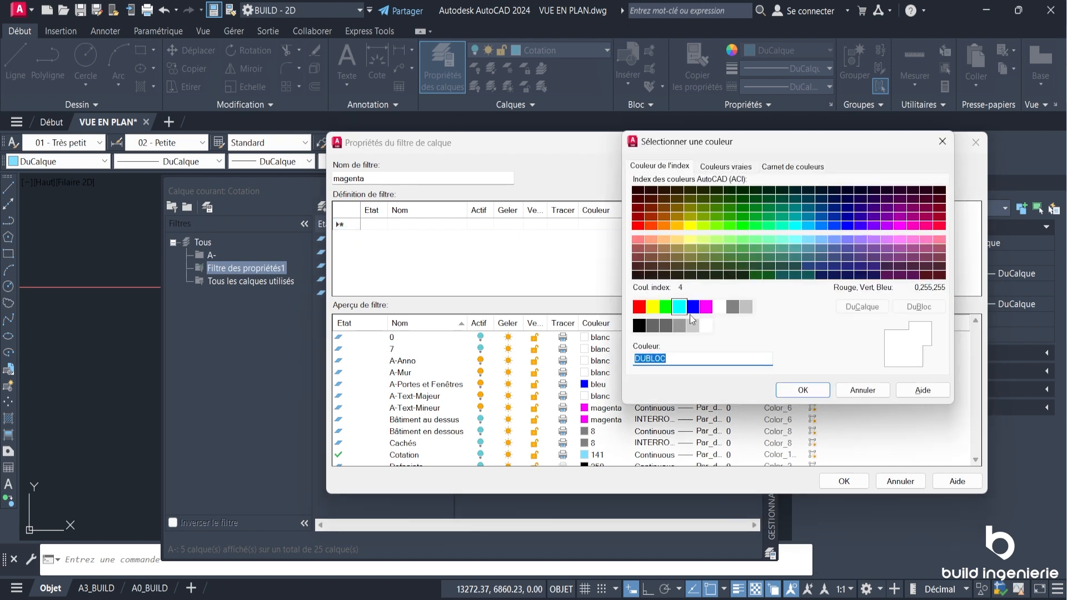
pyautogui.click(706, 306)
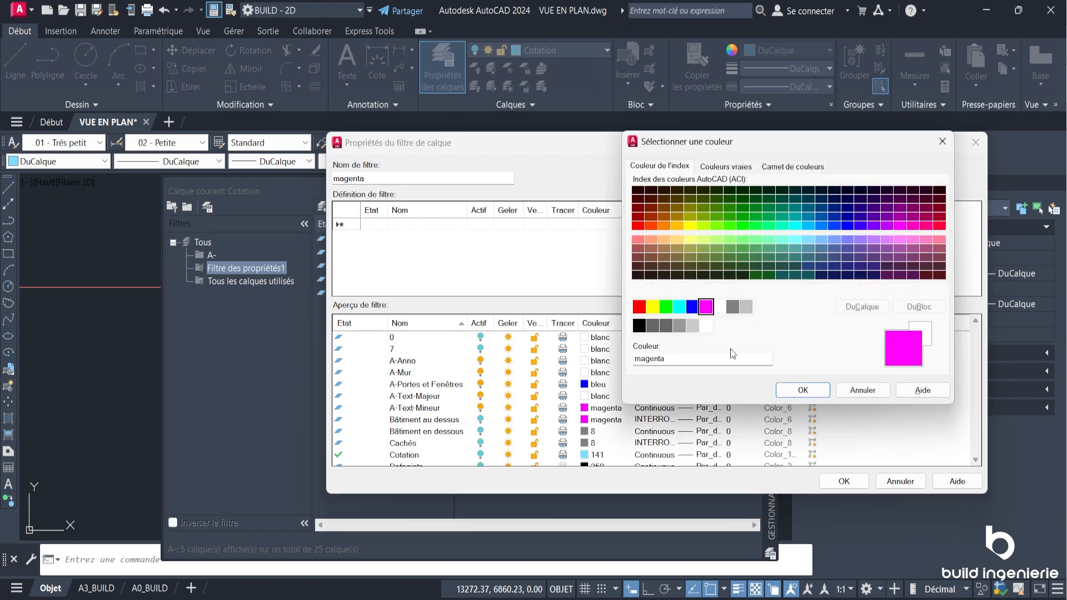
pyautogui.click(803, 391)
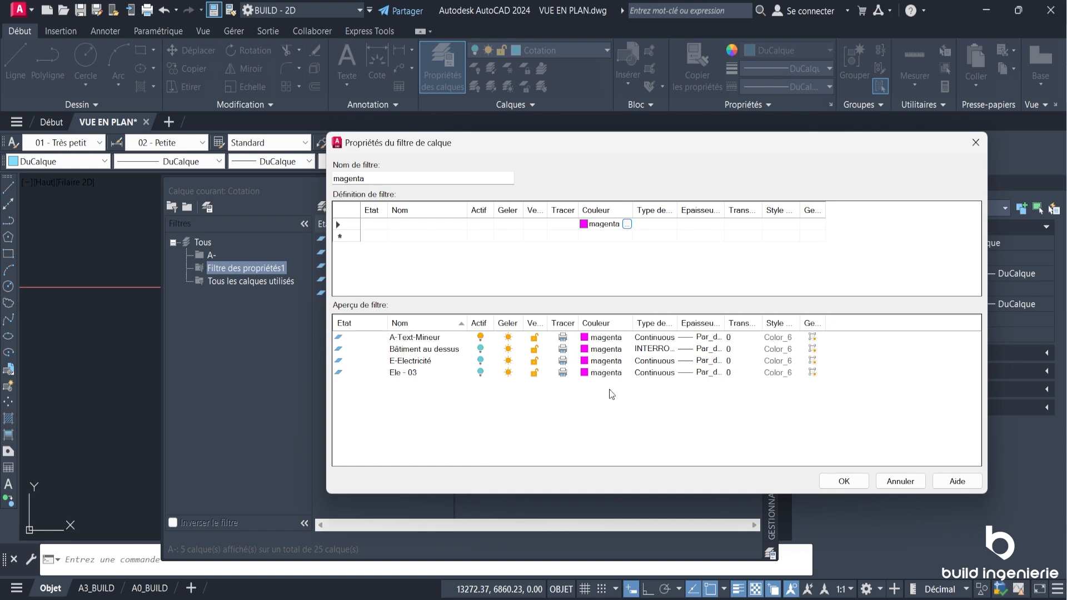
pyautogui.click(828, 482)
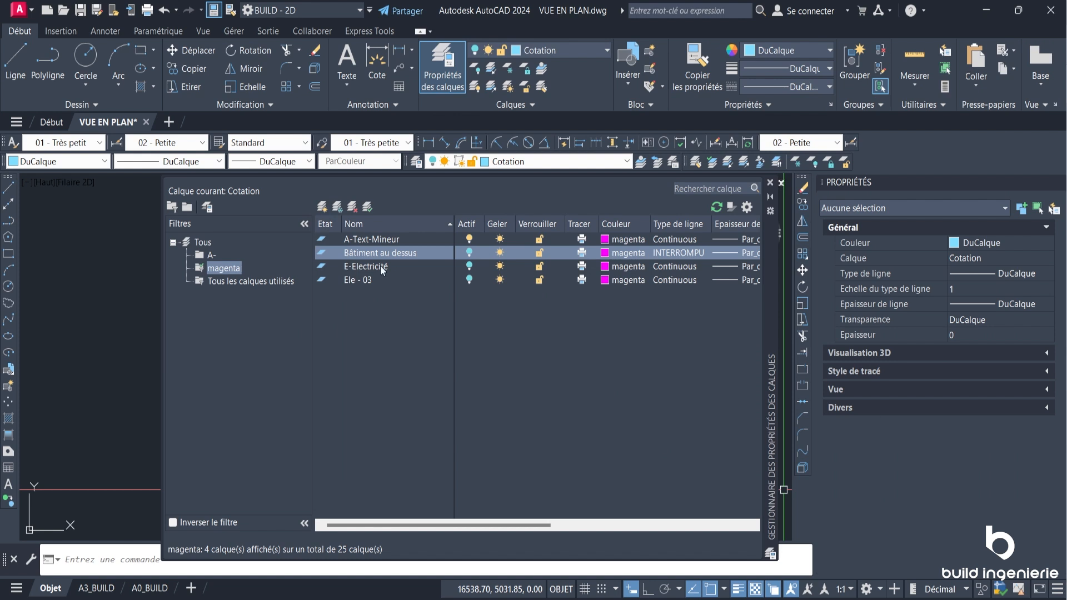
# Step: Turn on the layers Bâtiment au dessus, E-Electricité and Ele - 03 in the magenta filter
pyautogui.click(469, 266)
pyautogui.click(470, 280)
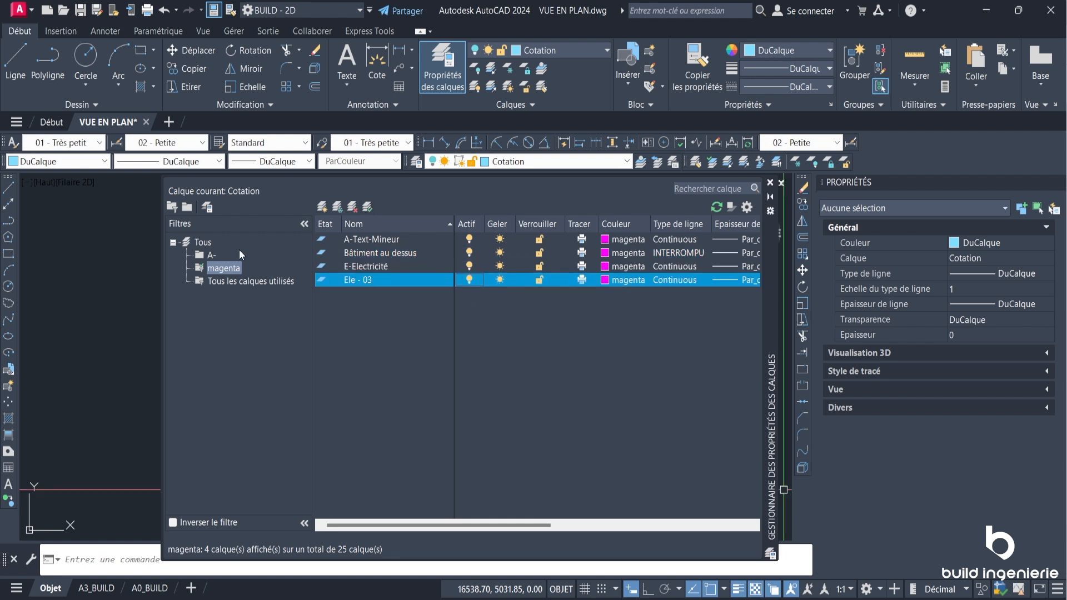
# Step: In the A- filter, turn off the layers A-Anno, A-Mur, A-Portes et Fenêtres and A-Text-Majeur
pyautogui.click(211, 255)
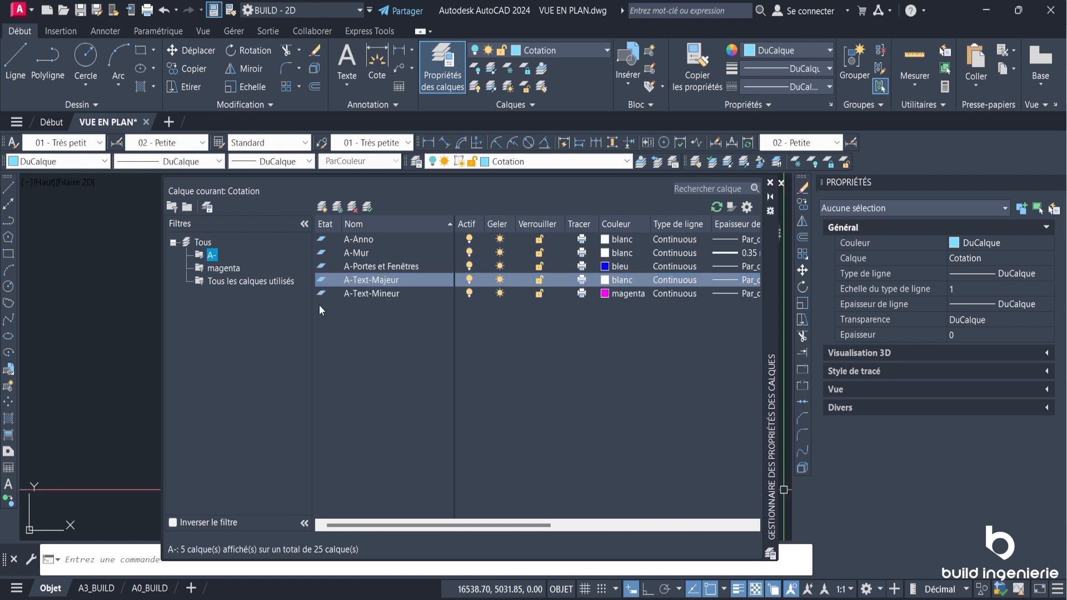
pyautogui.click(356, 239)
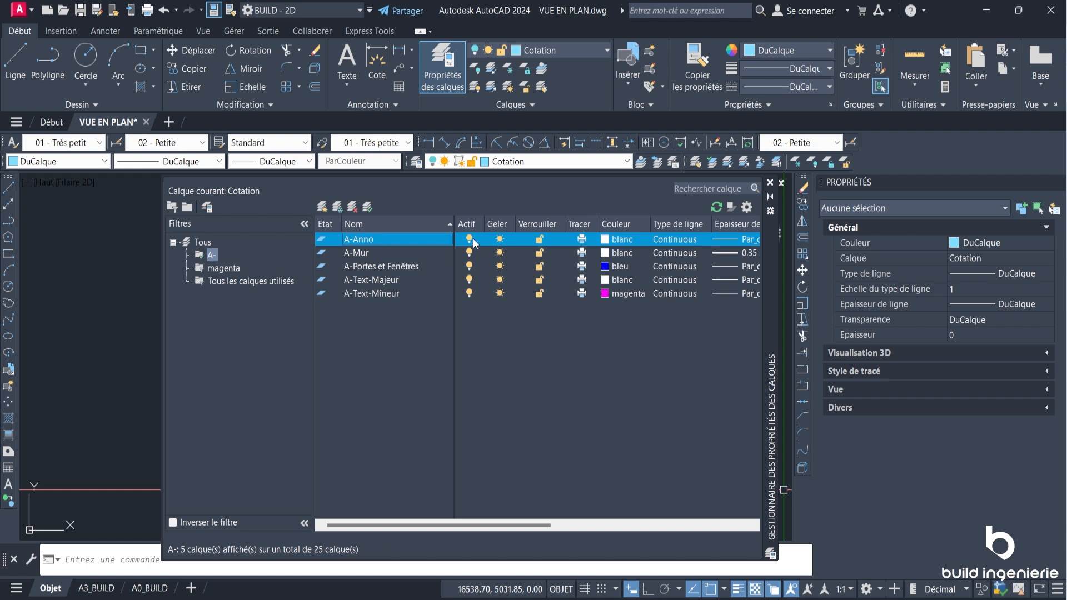
pyautogui.click(470, 239)
pyautogui.click(469, 253)
pyautogui.click(470, 267)
pyautogui.click(469, 280)
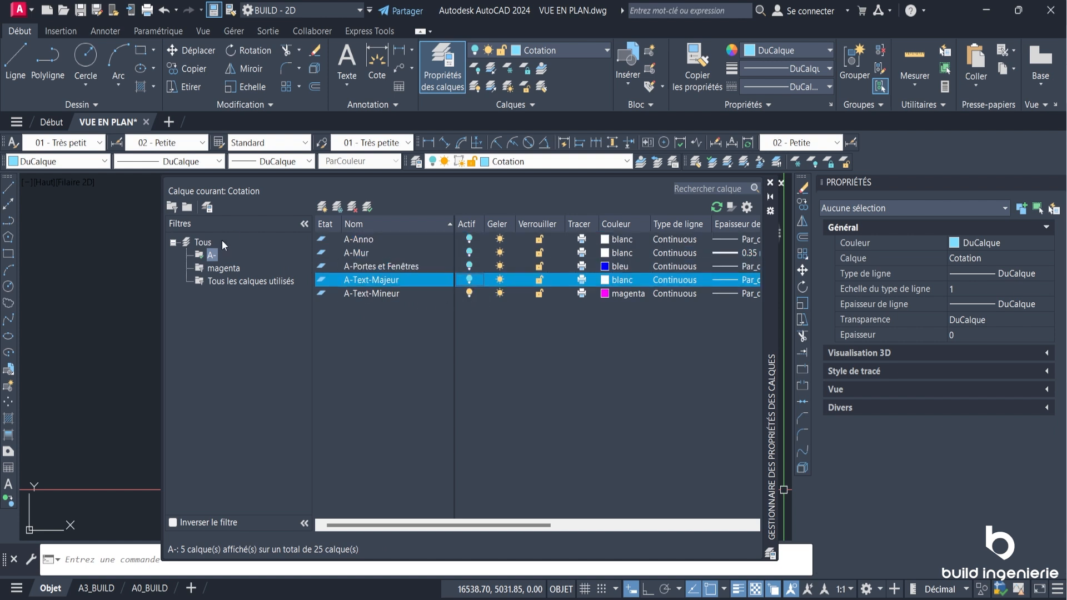
# Step: Open the magenta property filter's definition to review its colour criterion and the layers it keeps
pyautogui.doubleClick(225, 269)
pyautogui.press('Return')
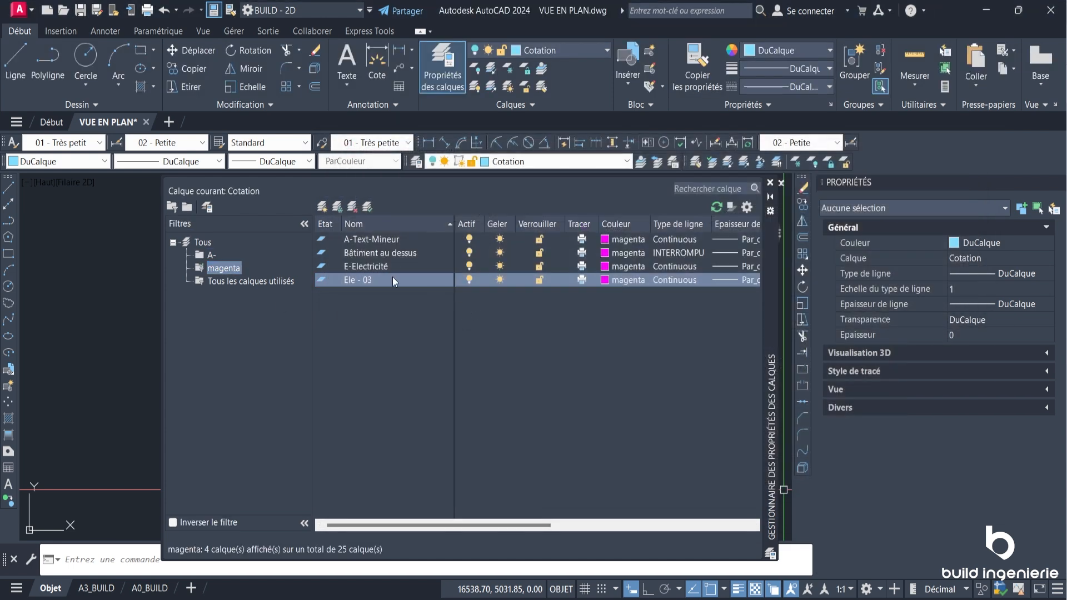
pyautogui.doubleClick(221, 269)
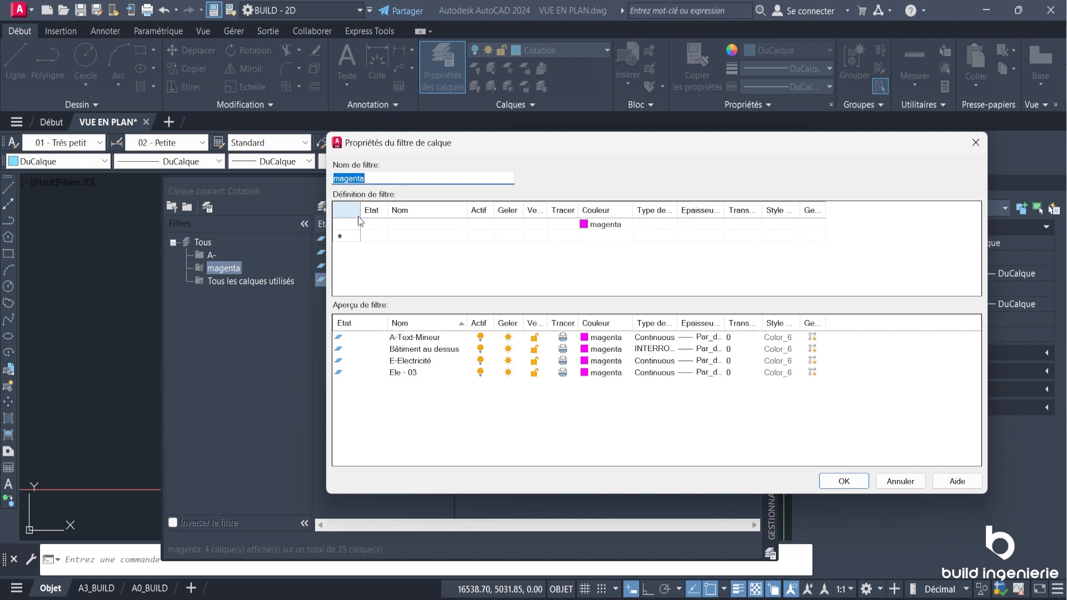
pyautogui.press('Return')
# Step: Close the layer manager to inspect the magenta objects left in the drawing, and reopen it
pyautogui.click(771, 183)
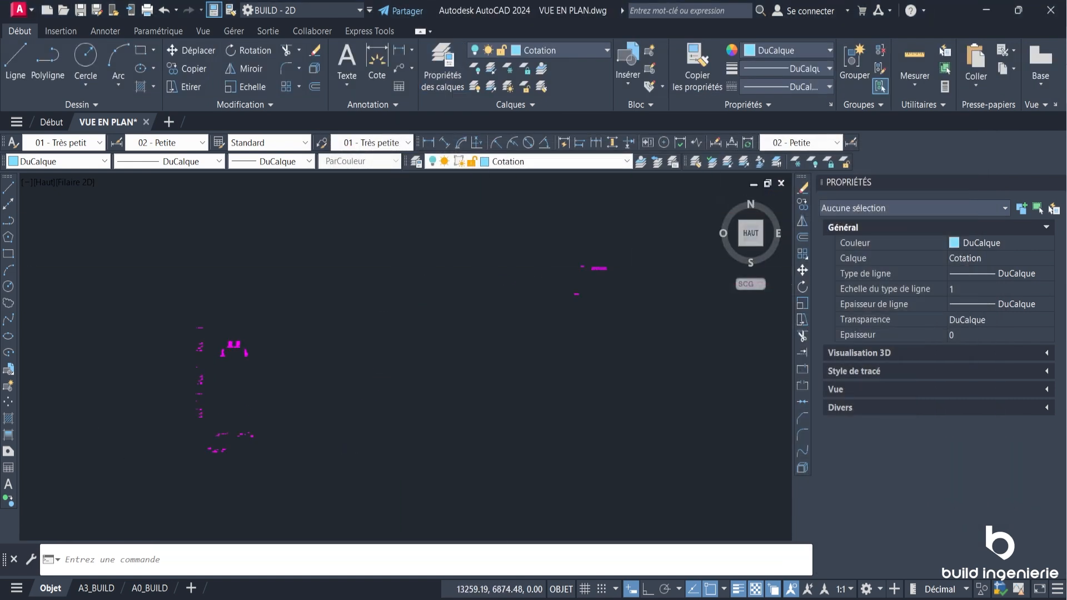
pyautogui.scroll(5, 188, 391)
pyautogui.scroll(5, 243, 374)
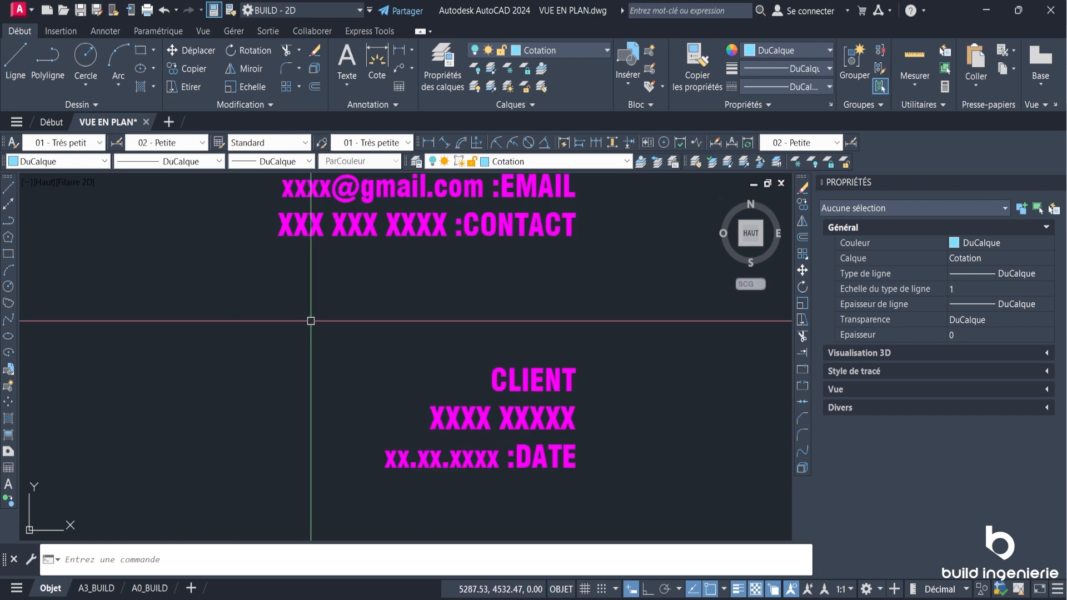
pyautogui.scroll(-8, 357, 310)
pyautogui.scroll(5, 333, 300)
pyautogui.scroll(-3, 296, 228)
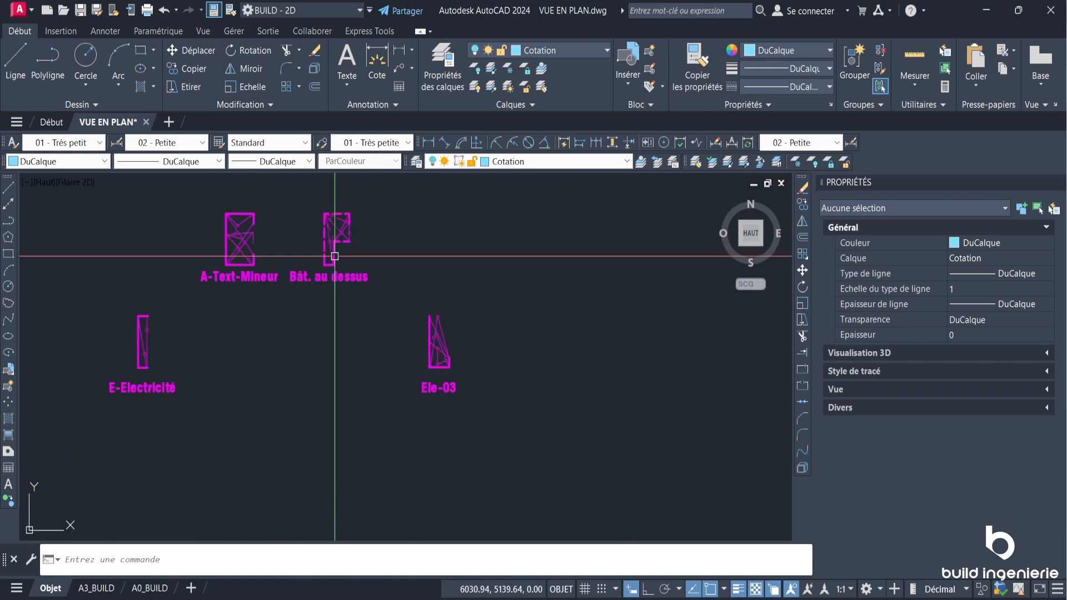
pyautogui.write('ca')
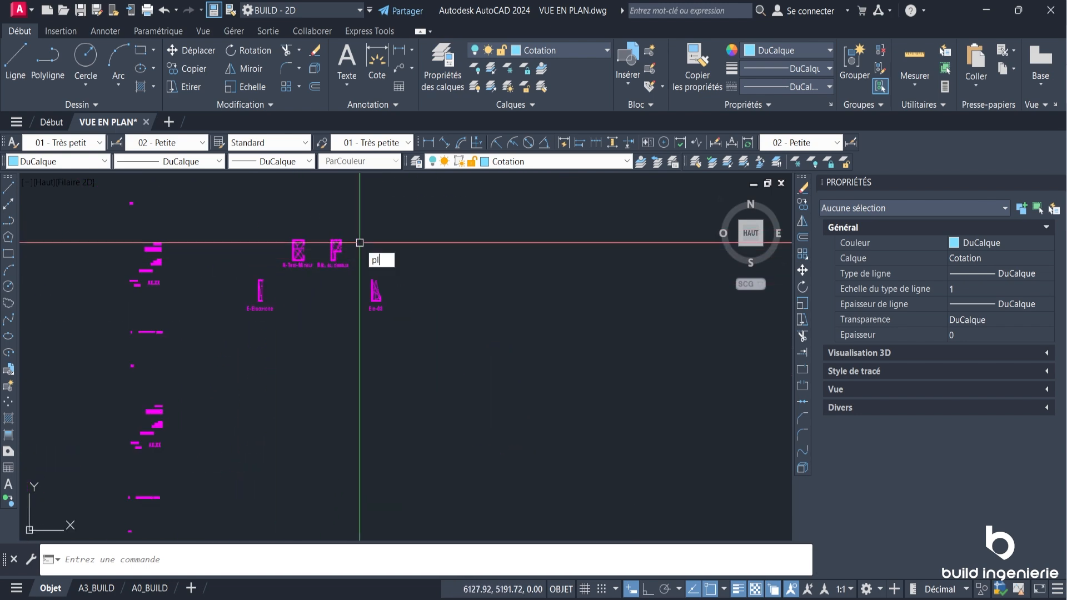
pyautogui.press('Return')
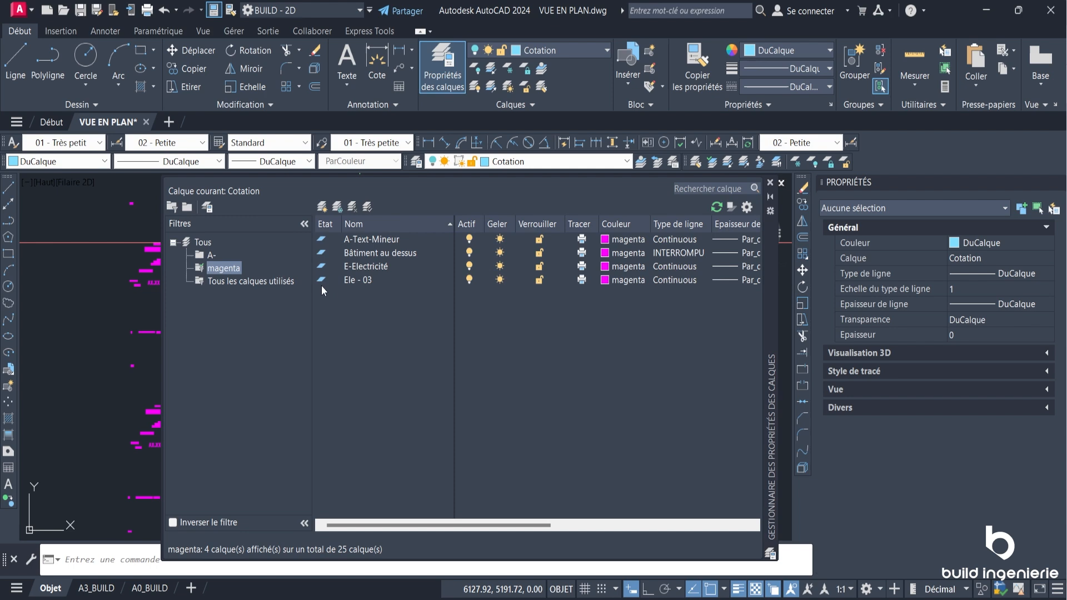
# Step: Try a new property filter that keeps only layers with a 0.35 mm lineweight
pyautogui.click(172, 207)
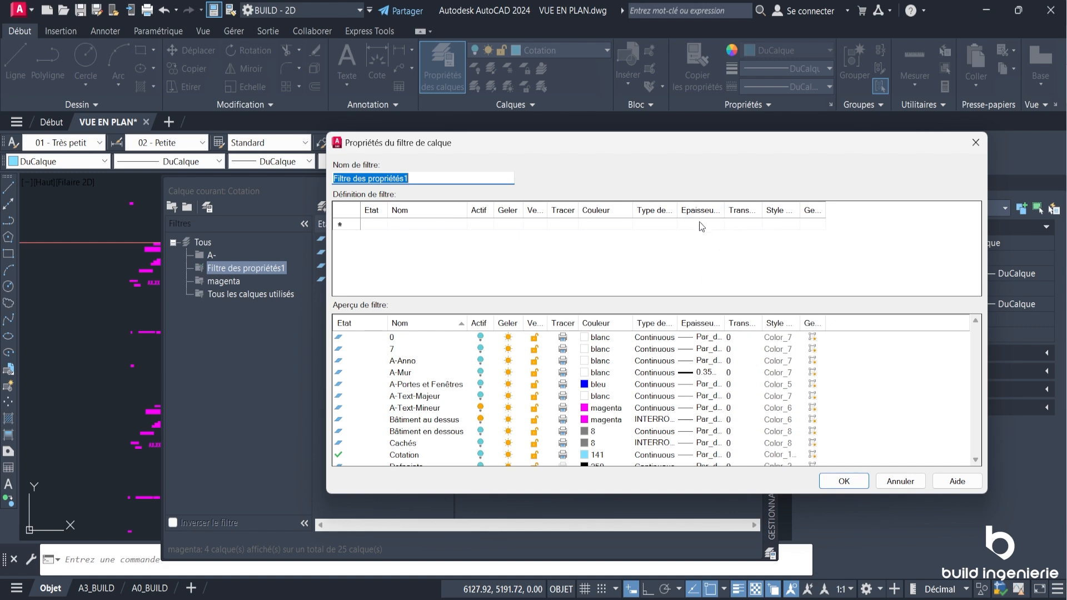
pyautogui.click(720, 224)
pyautogui.click(719, 224)
pyautogui.scroll(-4, 528, 286)
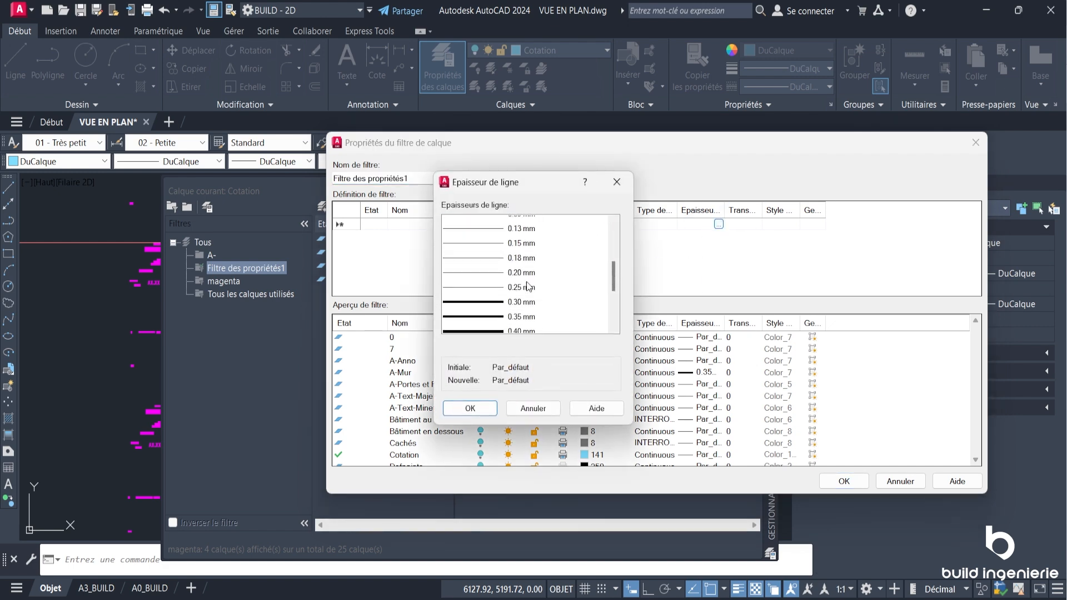
pyautogui.scroll(2, 528, 286)
pyautogui.click(495, 281)
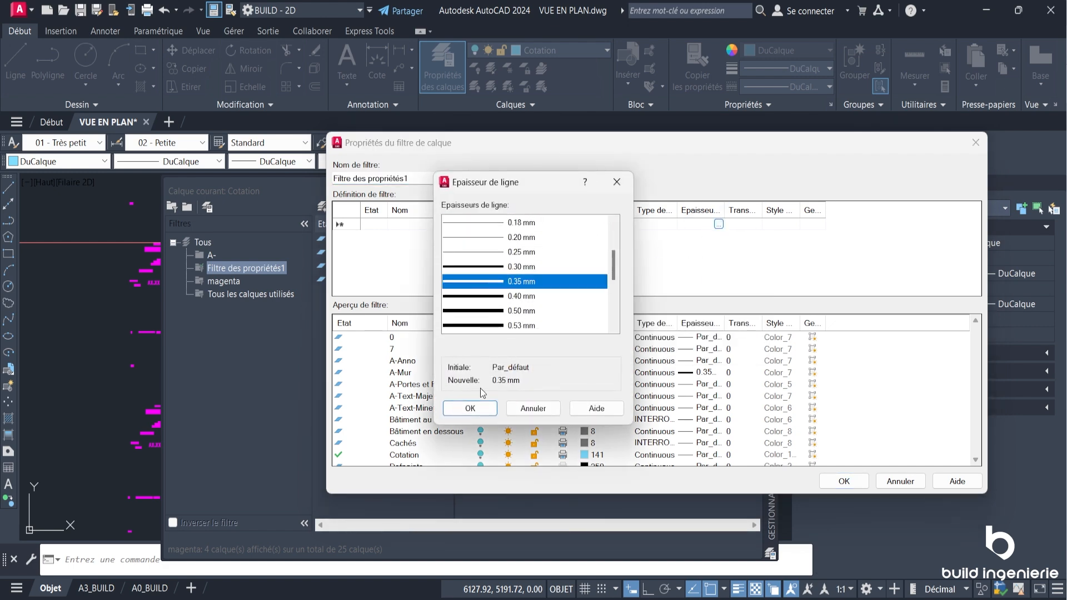
pyautogui.click(477, 401)
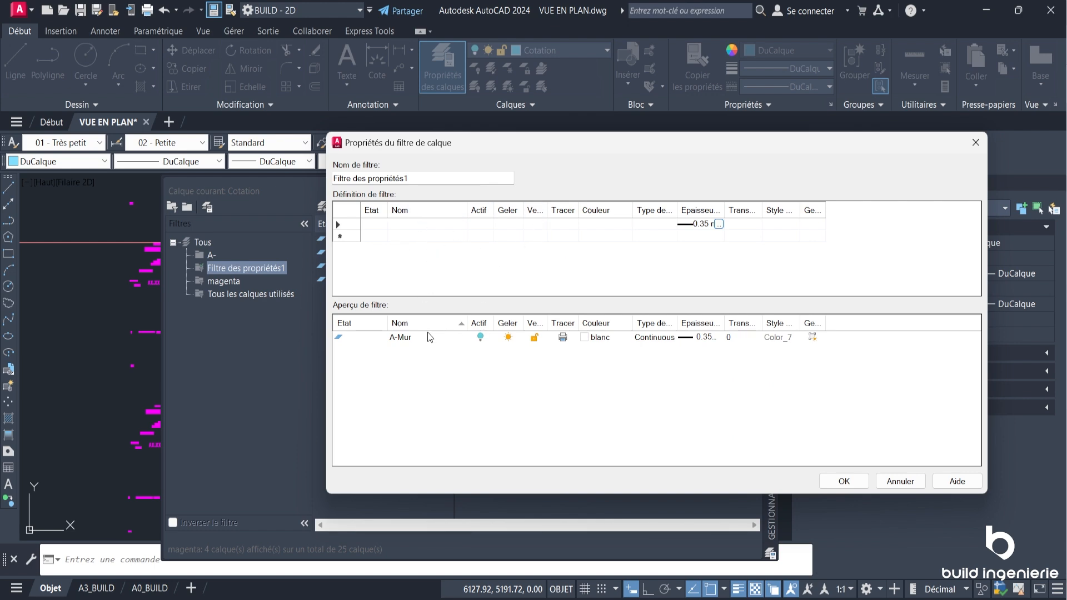
pyautogui.press('Escape')
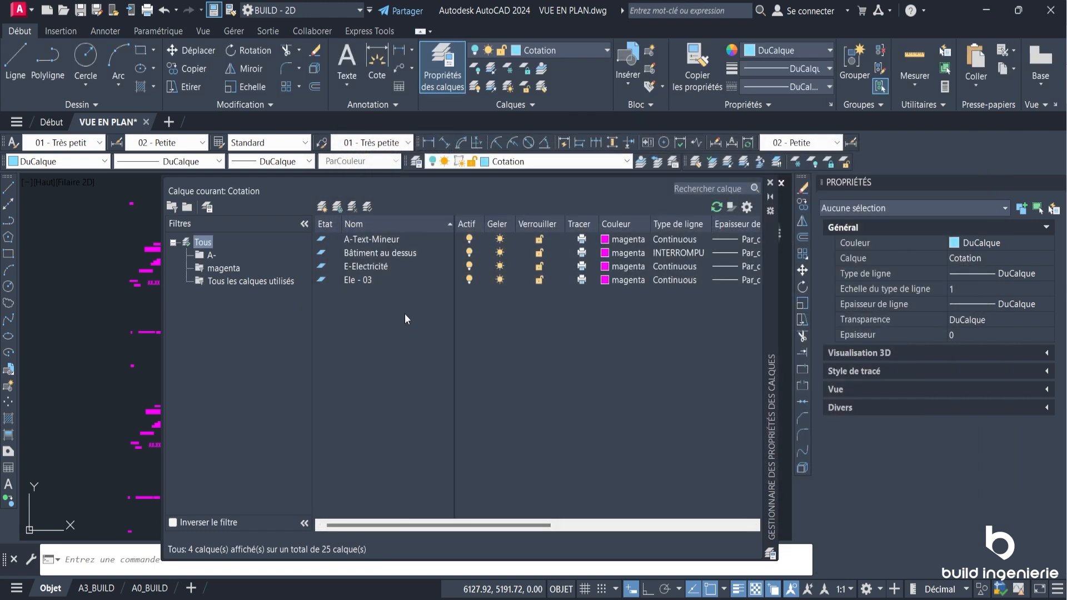
# Step: Remove the layer A-Text-Mineur from the A- group filter without deleting the layer itself
pyautogui.click(211, 255)
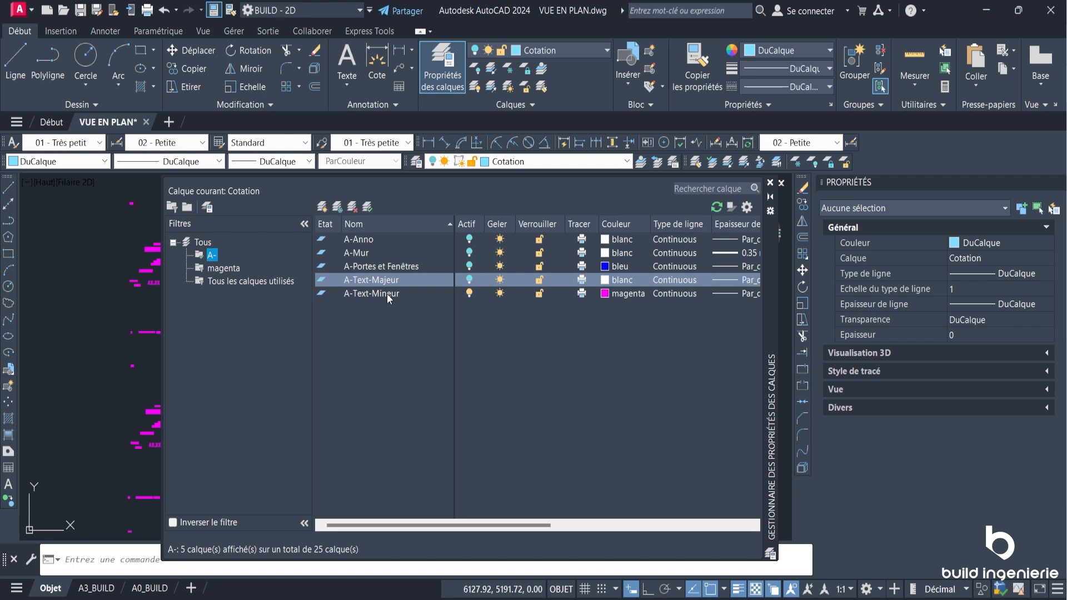
pyautogui.rightClick(359, 283)
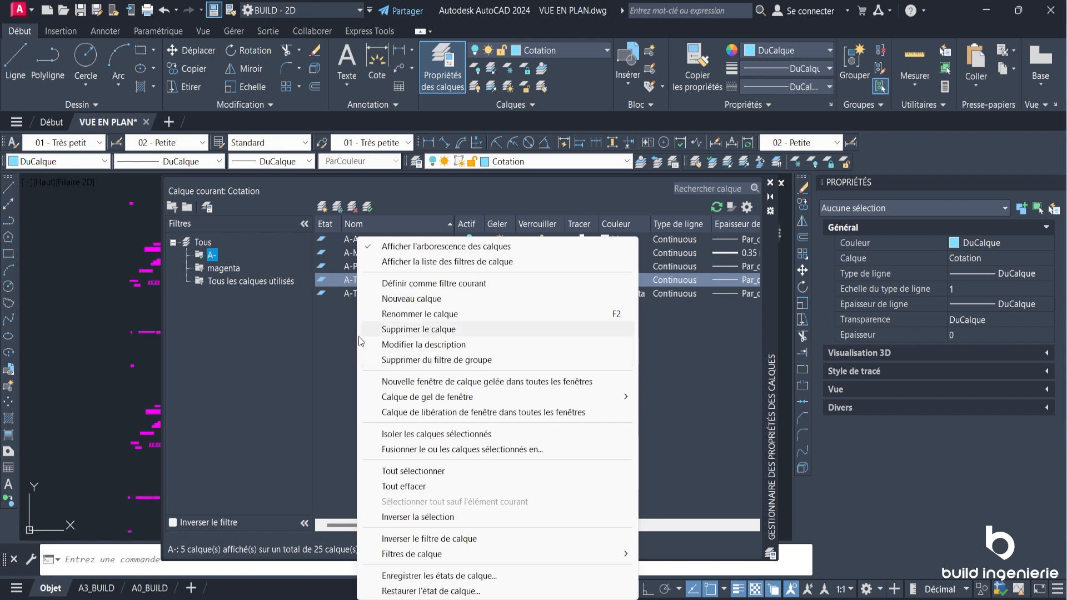
pyautogui.click(341, 318)
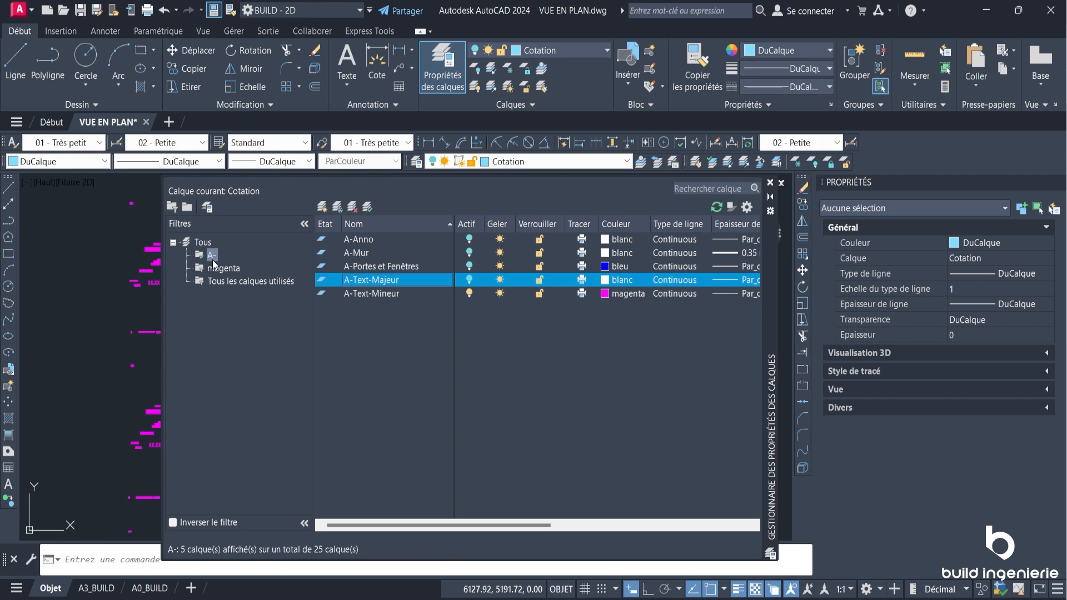
pyautogui.rightClick(349, 283)
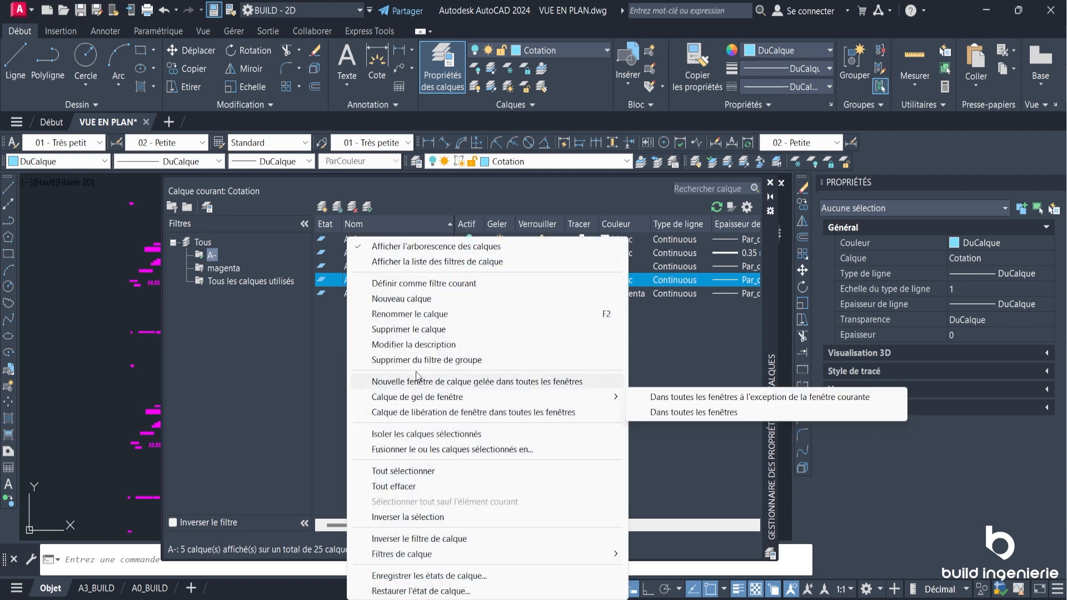
pyautogui.click(329, 324)
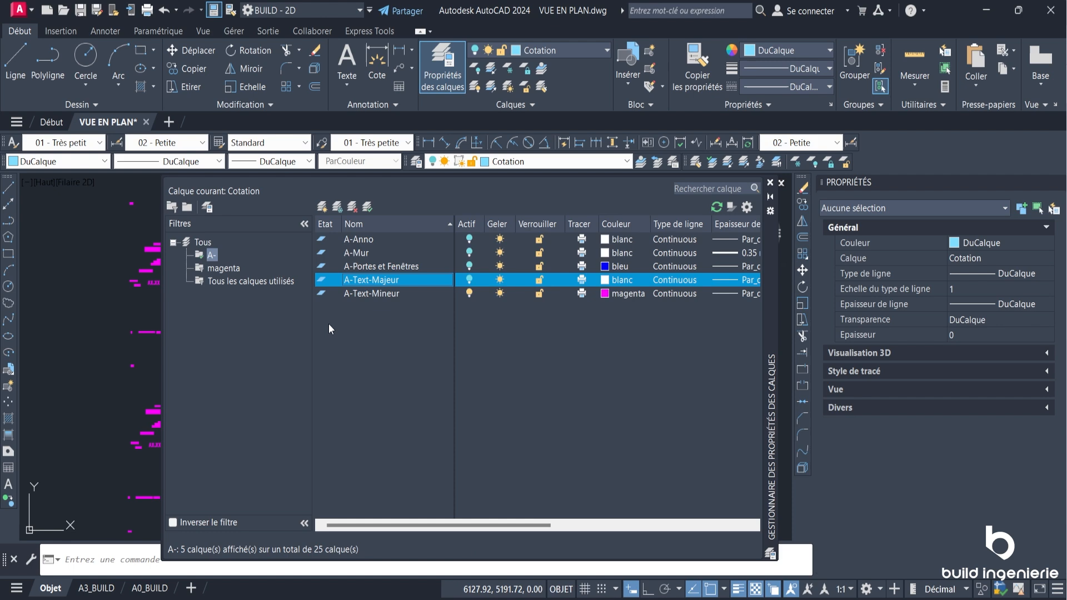
pyautogui.click(357, 295)
pyautogui.rightClick(357, 294)
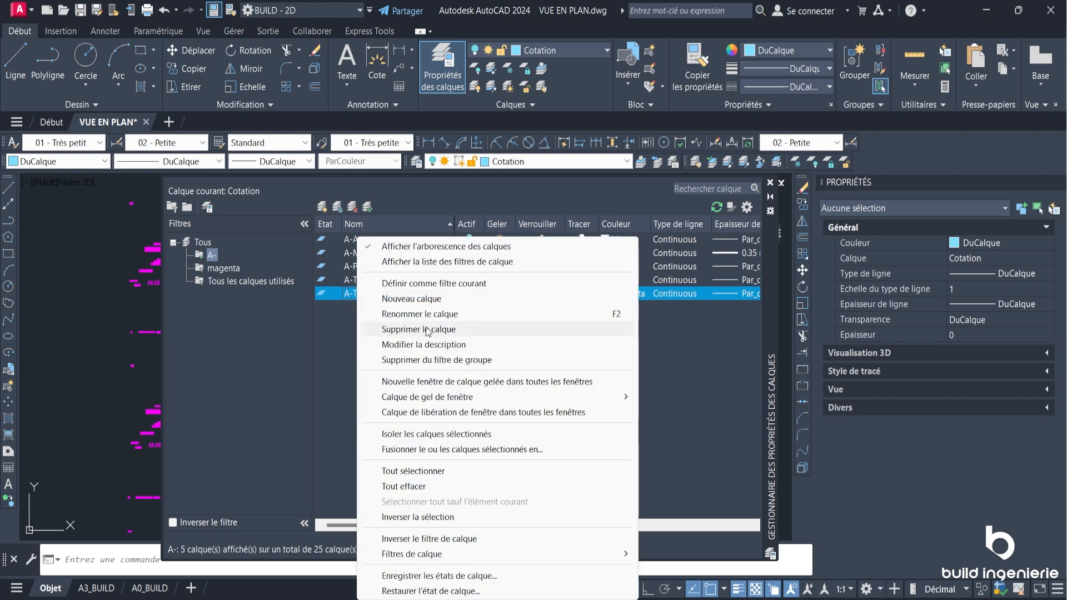
pyautogui.click(420, 361)
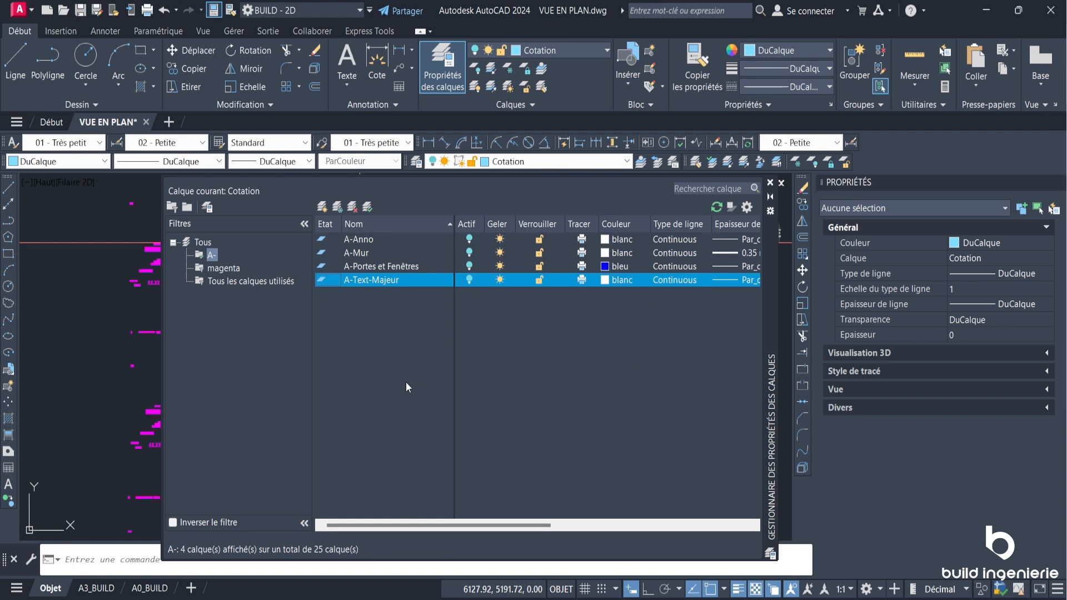
# Step: Check the magenta filter's definition and set the colour of layer 0 to magenta in the list of all used layers
pyautogui.doubleClick(223, 268)
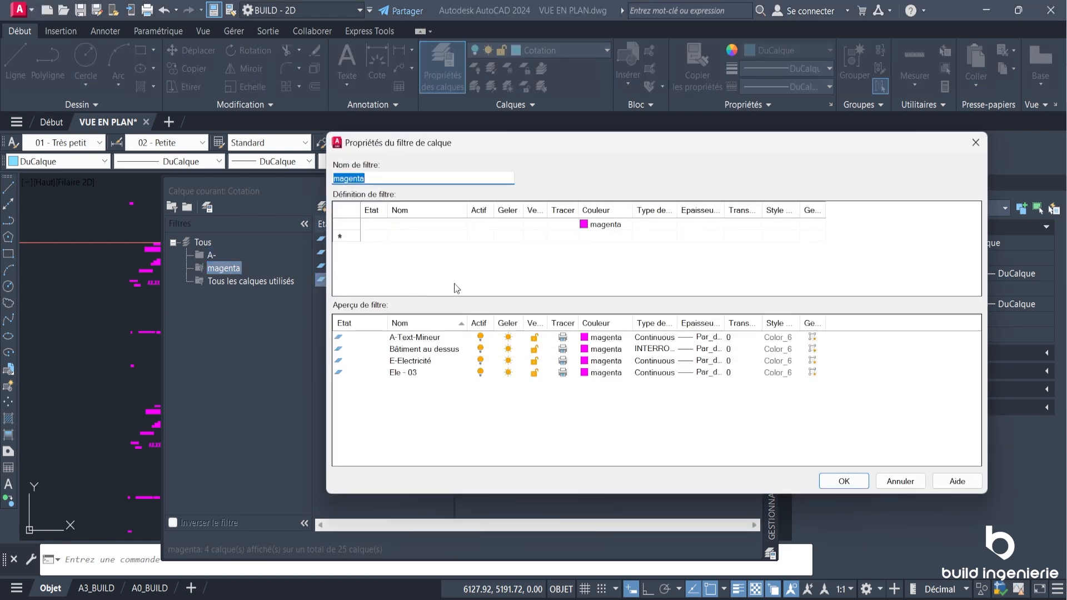
pyautogui.click(976, 143)
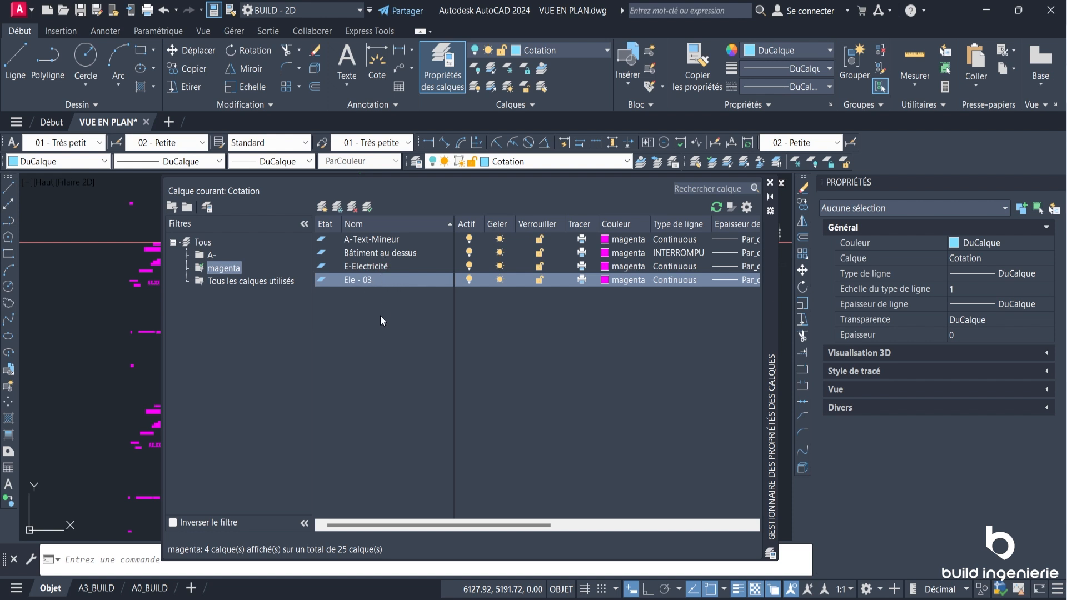
pyautogui.click(231, 281)
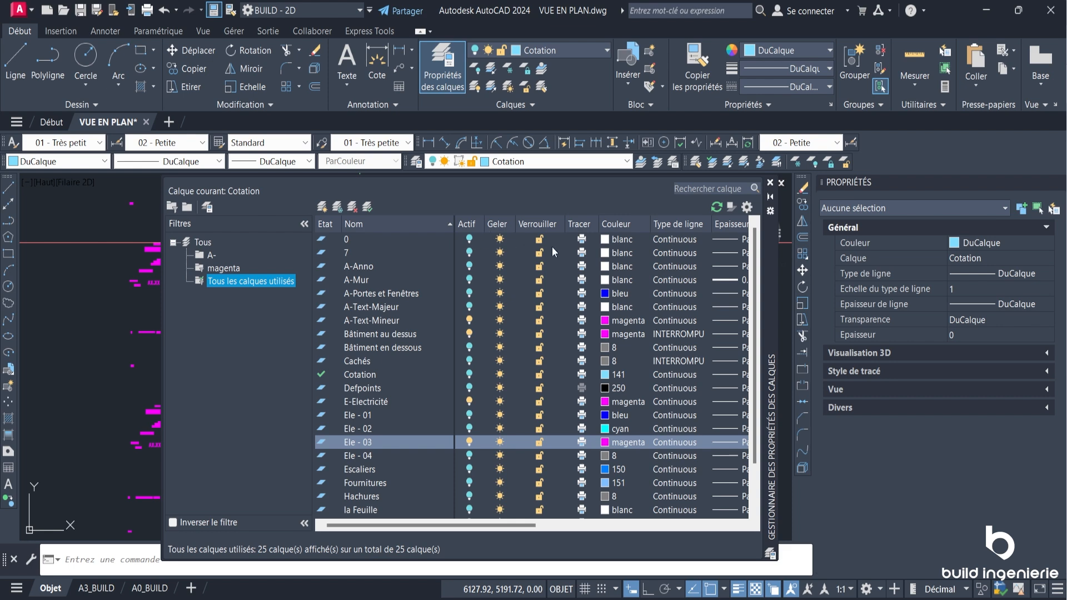
pyautogui.click(617, 239)
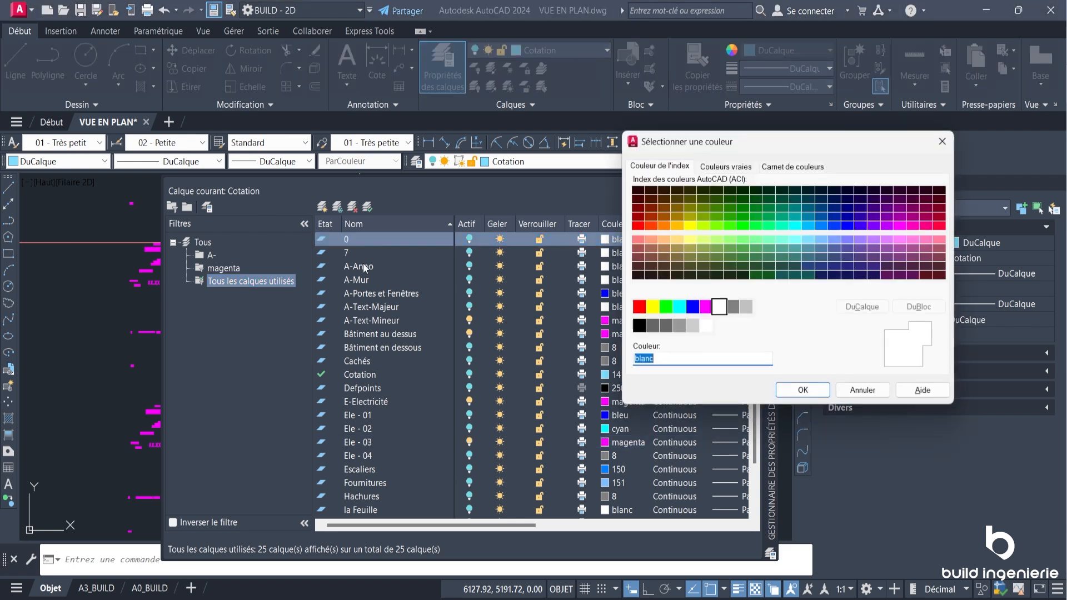
pyautogui.click(706, 306)
pyautogui.click(803, 391)
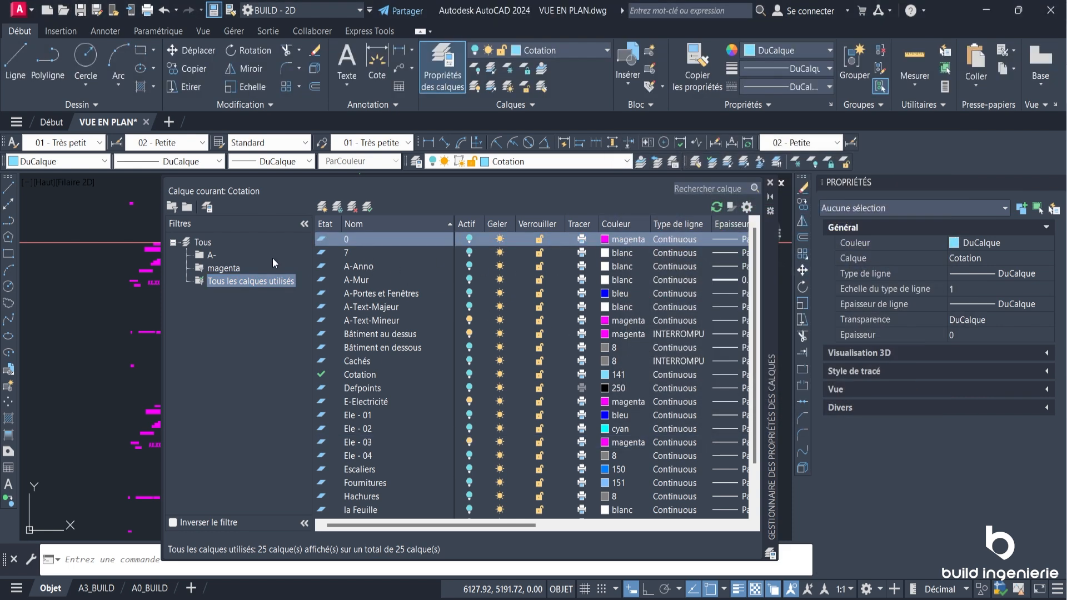
# Step: In the magenta filter, set the colour of layer 0 back to white (blanc)
pyautogui.click(215, 268)
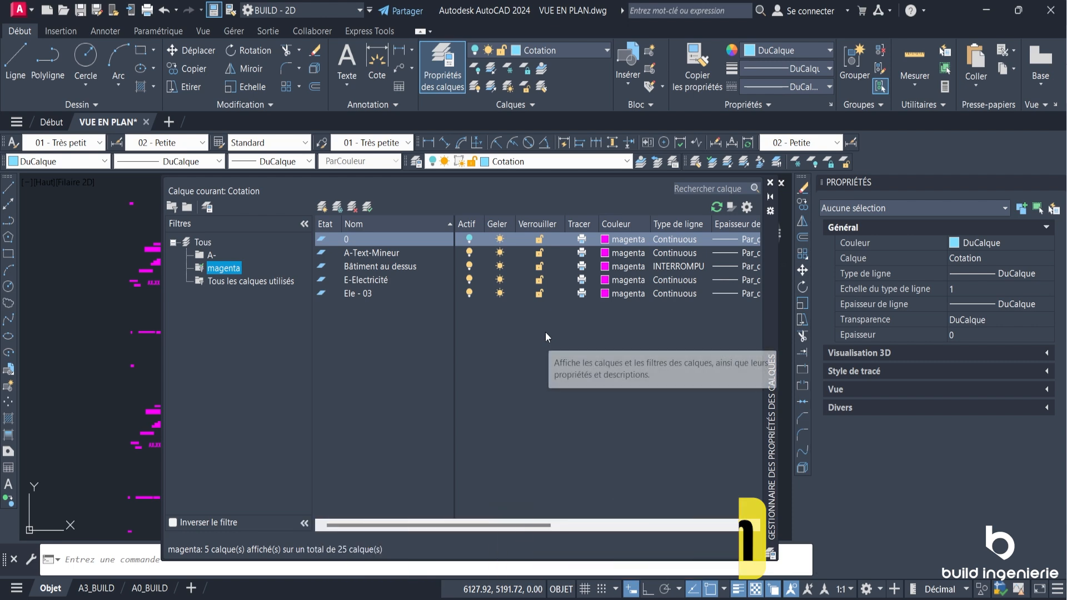
pyautogui.click(622, 240)
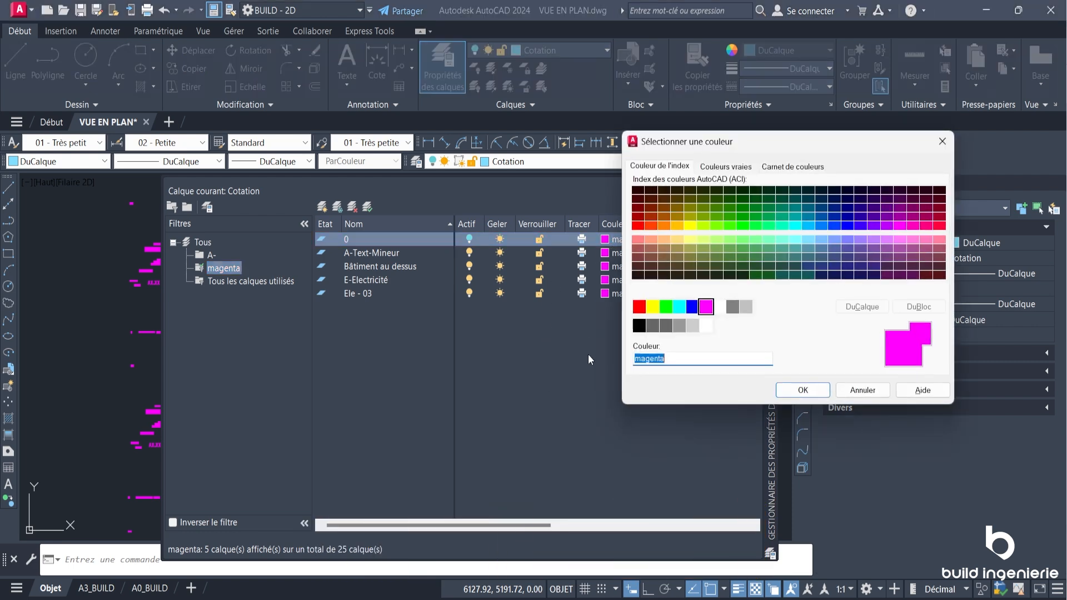
pyautogui.click(719, 306)
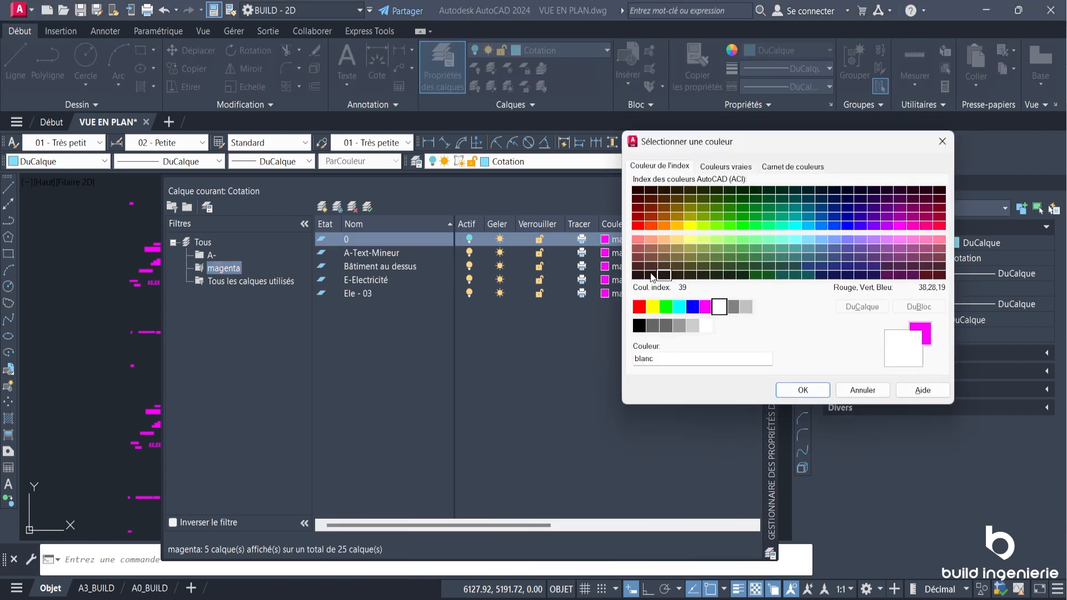
pyautogui.click(803, 389)
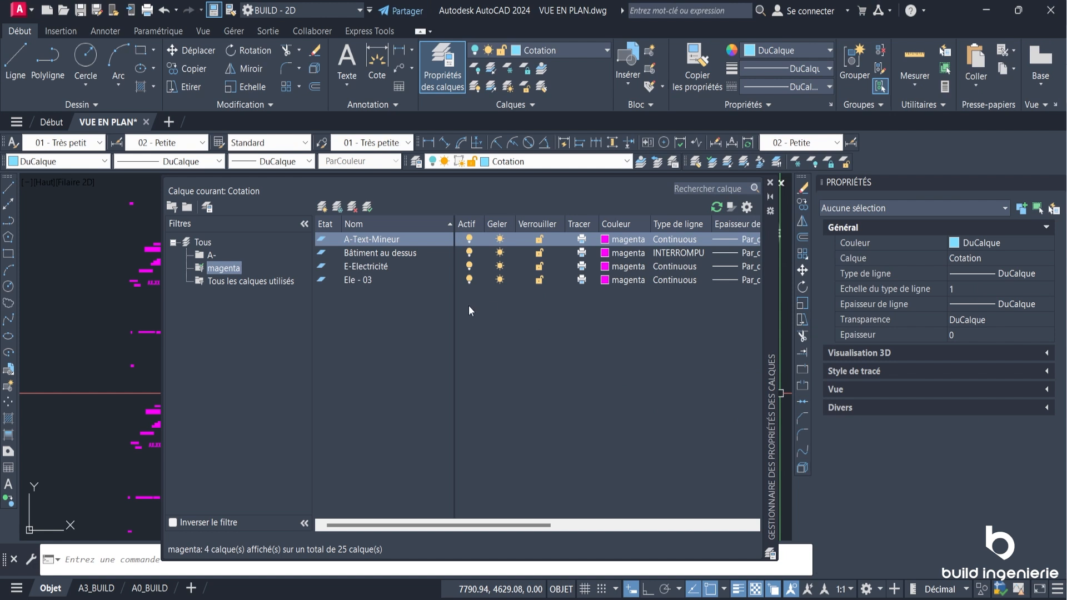